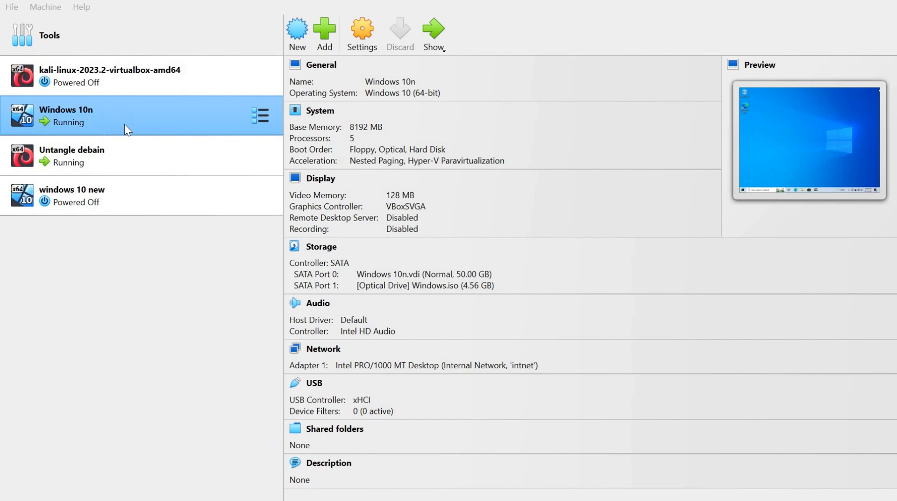
Show the running Untangle debain machine and open the firewall's network interface configuration.
left_click(160, 145)
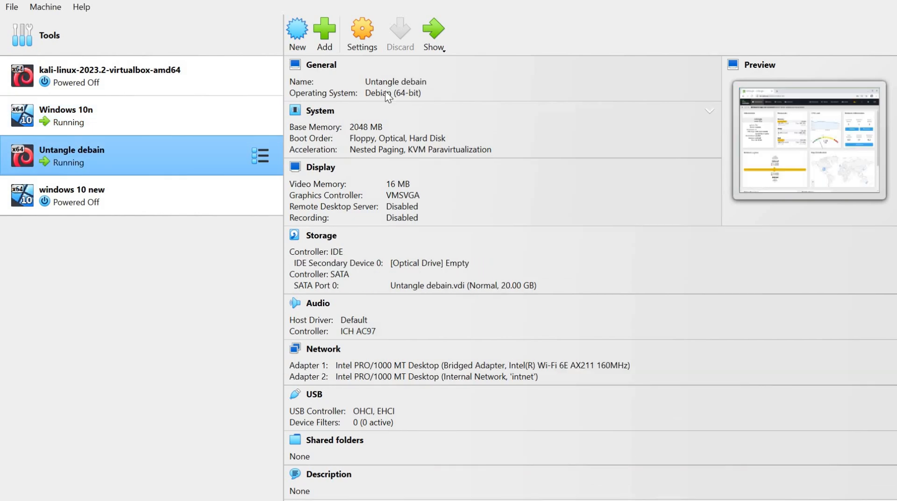
left_click(437, 35)
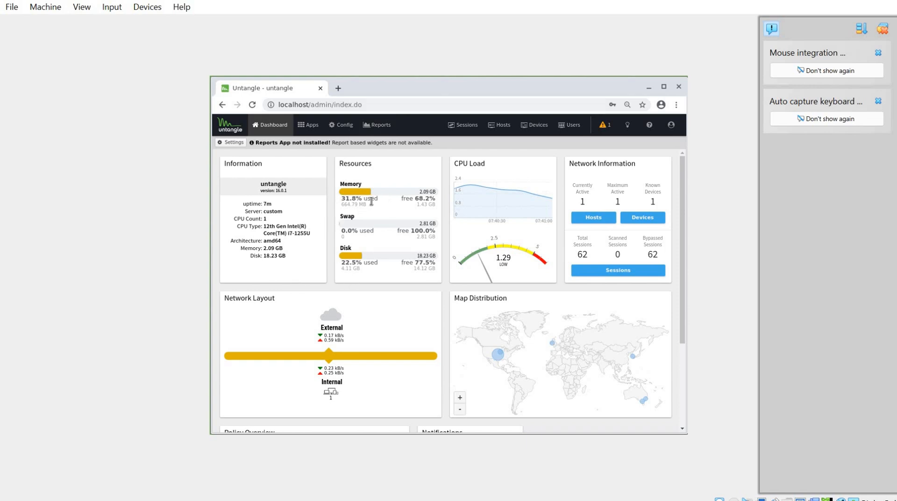
left_click(339, 132)
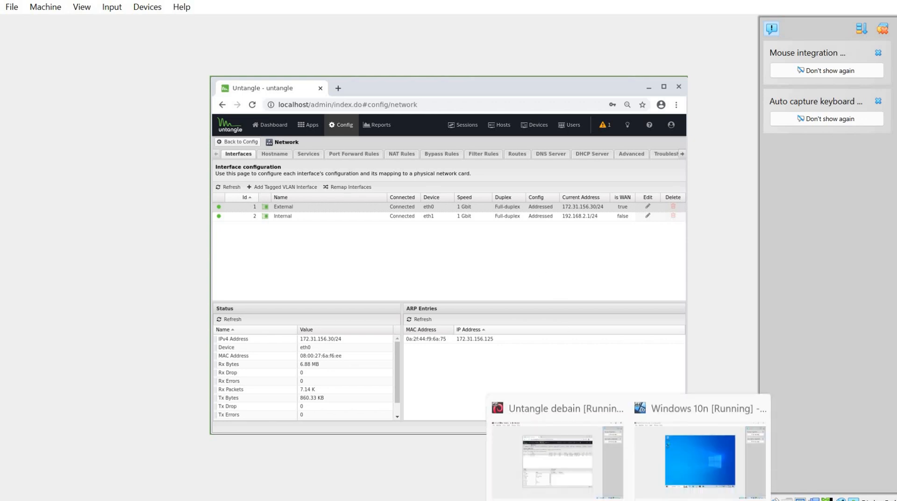
Return to the VirtualBox machine list and show the running Windows 10n machine.
mouse_move(656, 473)
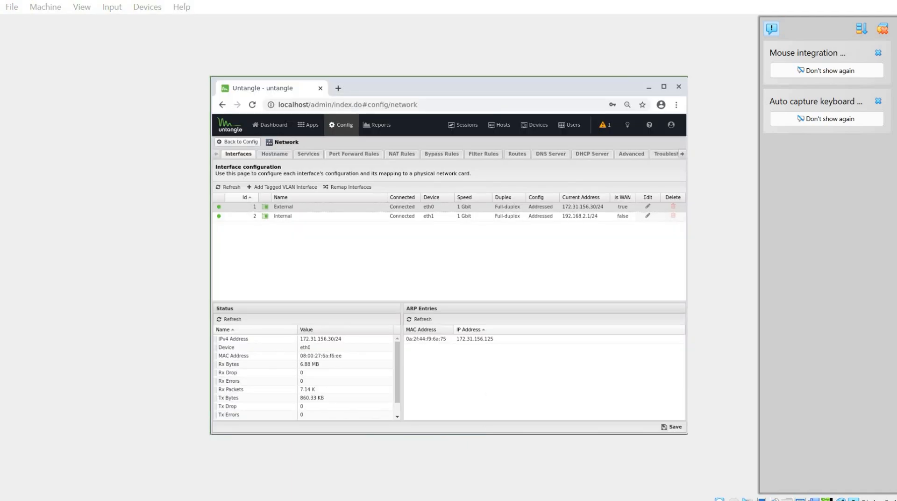
key("alt+Tab")
left_click(170, 123)
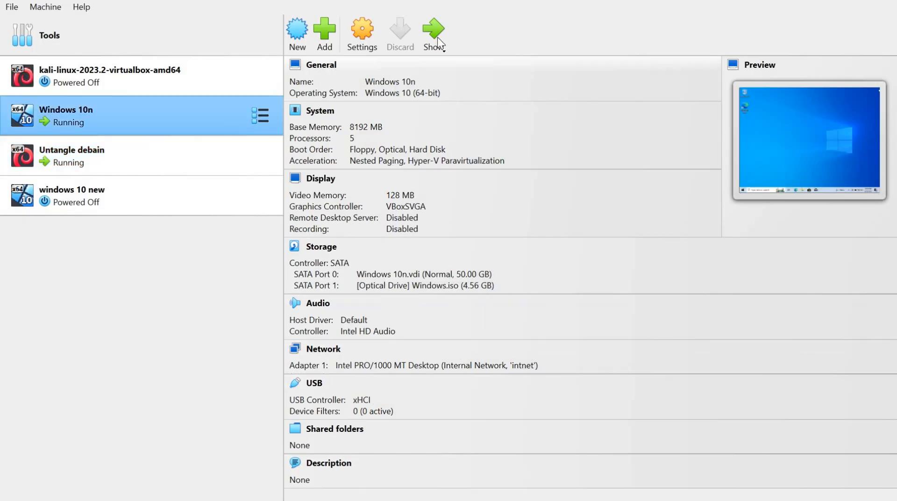
left_click(437, 39)
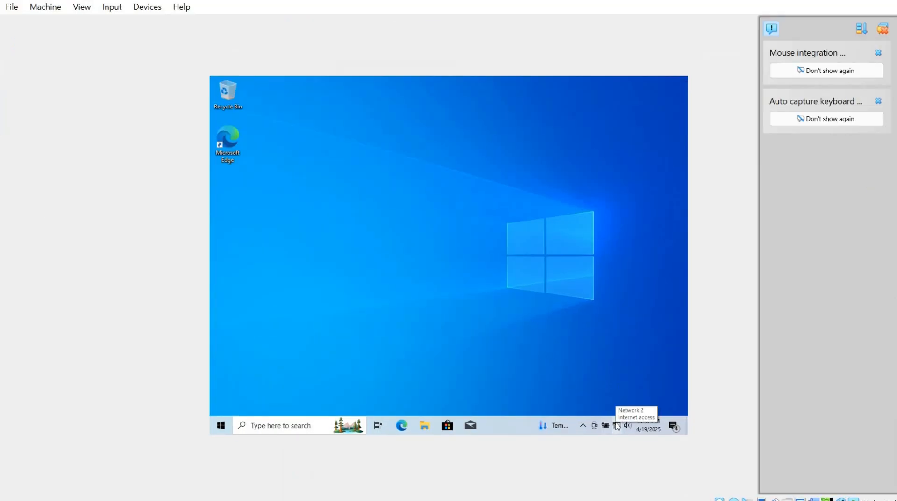
Open the Windows network settings and bring up the list of network adapters.
right_click(616, 425)
left_click(621, 410)
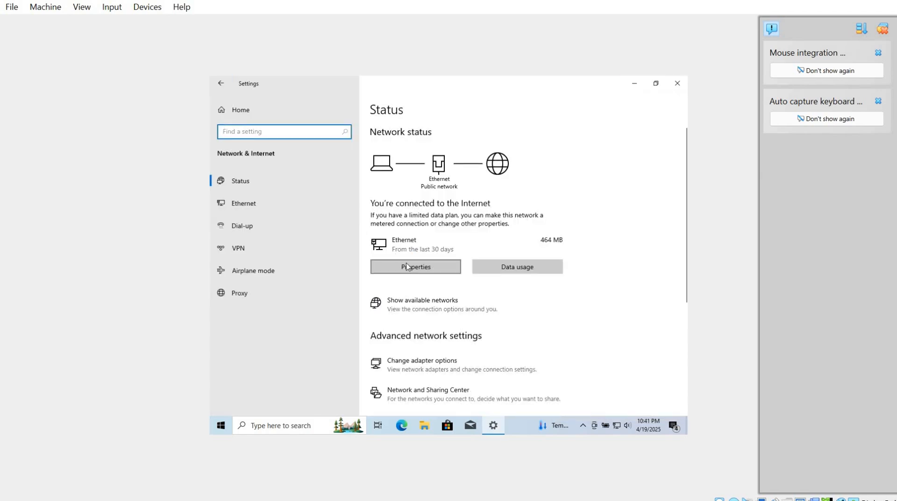
left_click(414, 265)
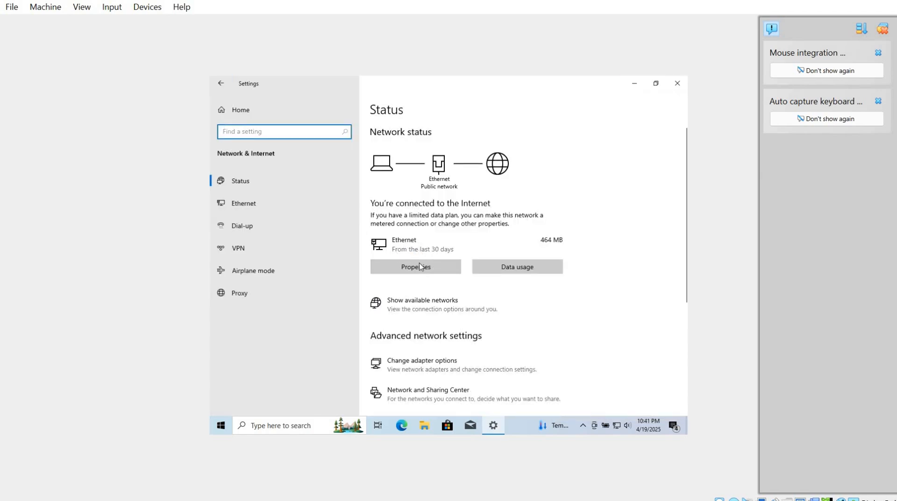
left_click(419, 266)
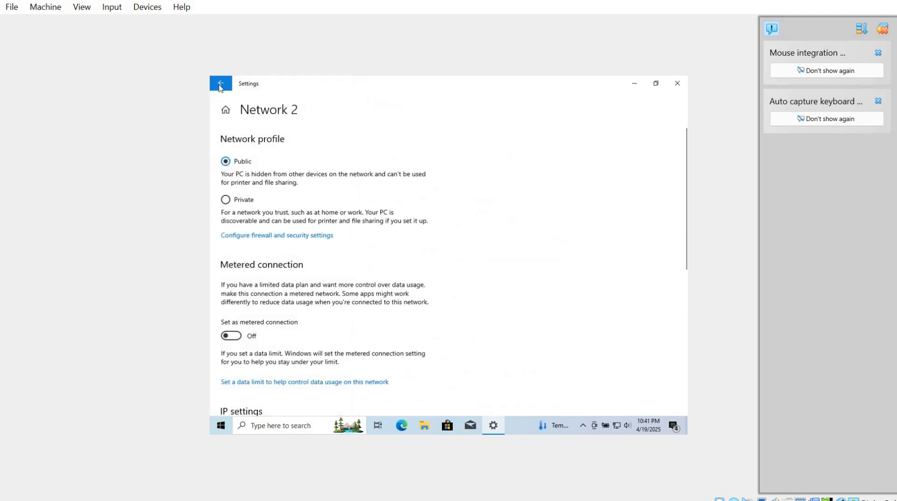
left_click(220, 84)
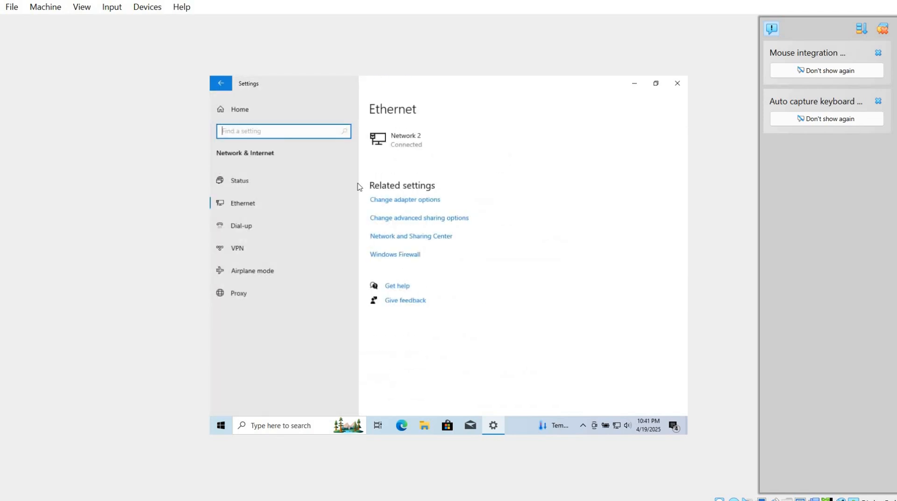
left_click(419, 202)
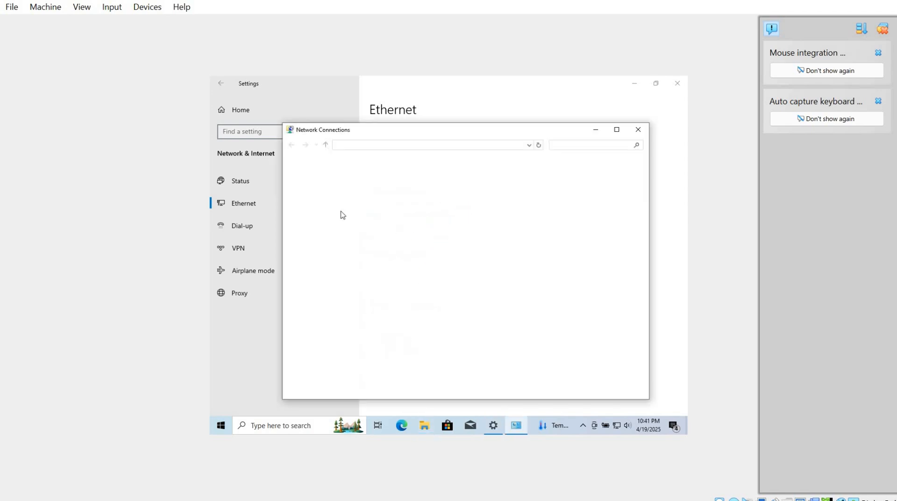
Review the Ethernet adapter's IPv4 address, gateway and DNS settings, accept them, and close the network windows.
right_click(336, 192)
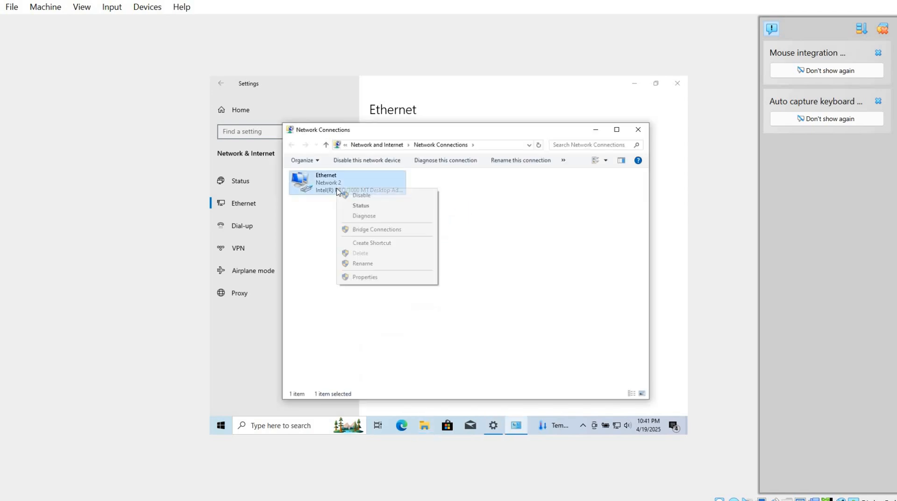
left_click(382, 279)
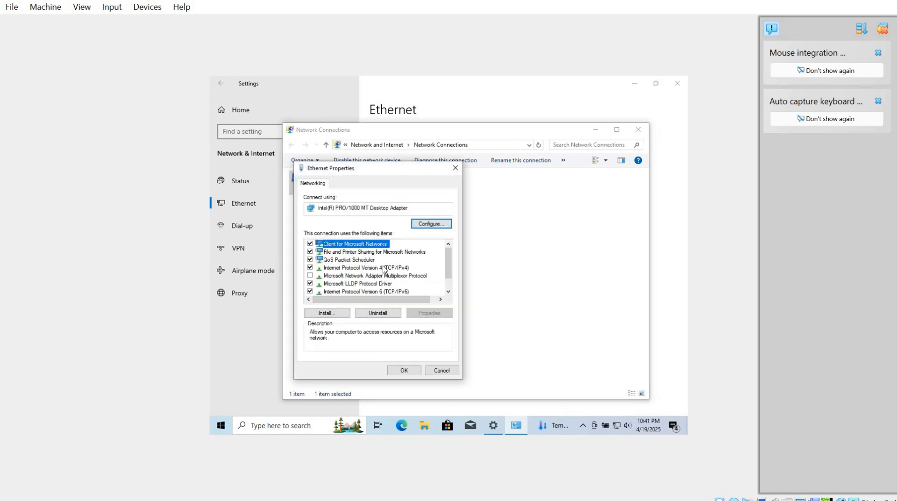
left_click(380, 269)
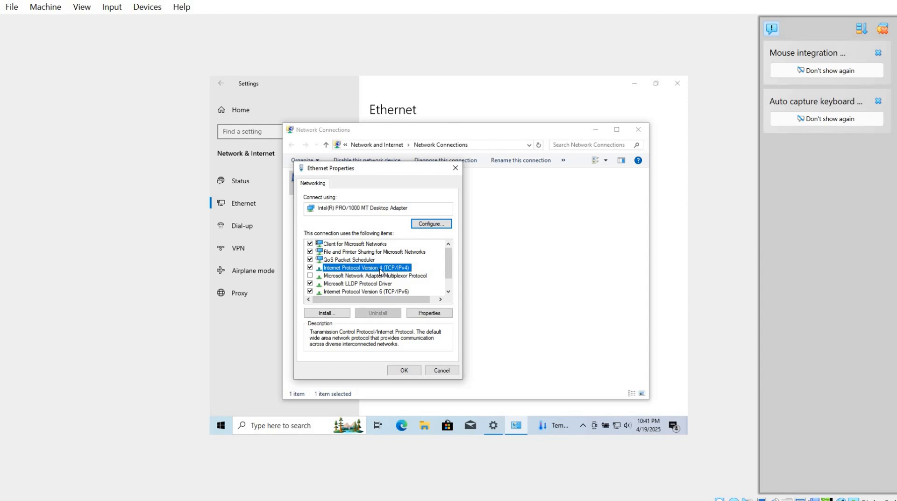
left_click(427, 311)
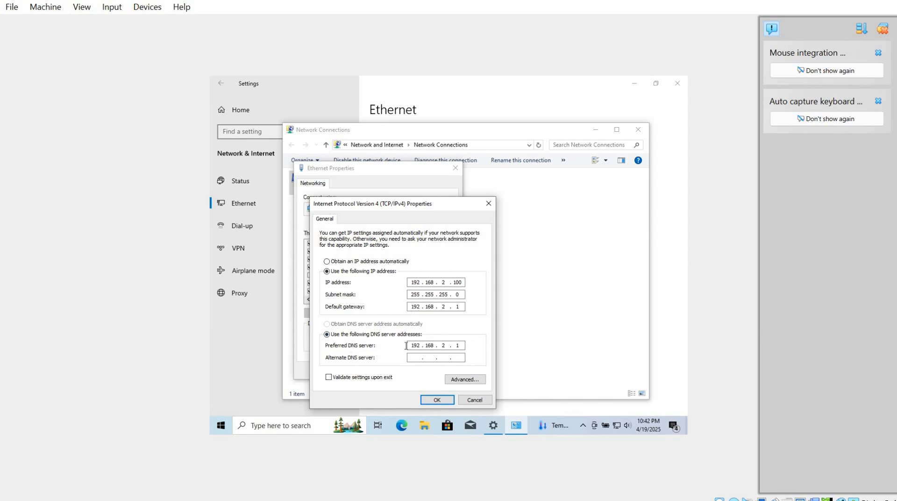
left_click(436, 399)
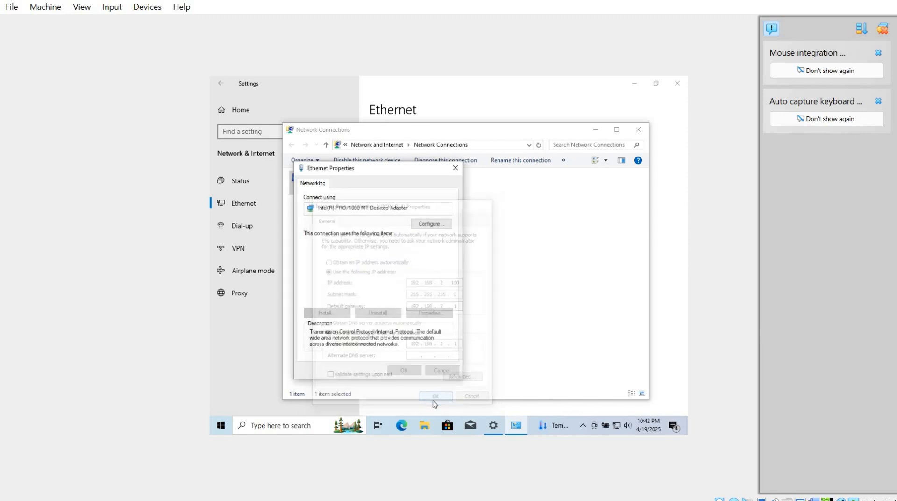
left_click(403, 370)
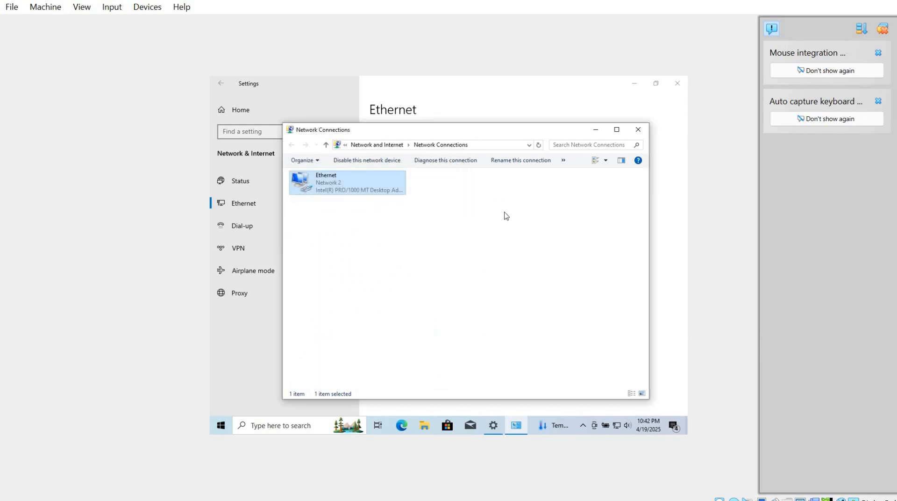
left_click(638, 129)
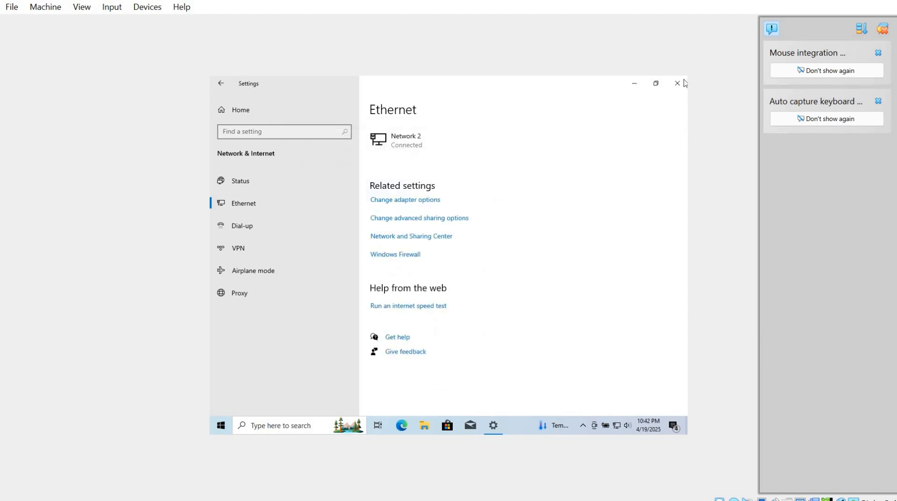
left_click(676, 84)
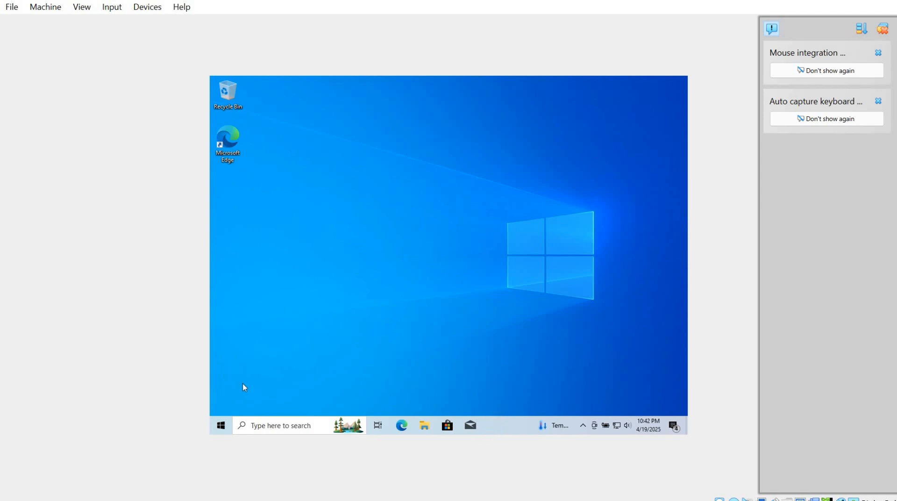
Open a command prompt and ping the firewall's internal address 192.168.2.1.
key("super+r")
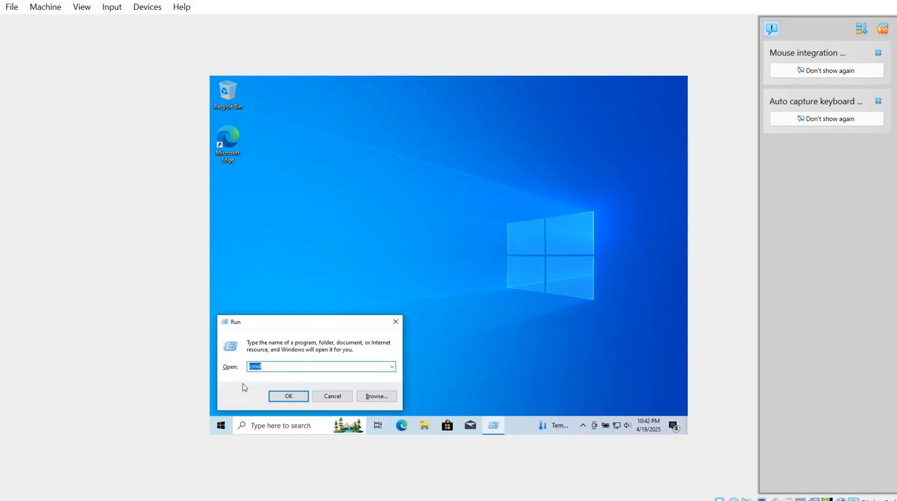
key("Return")
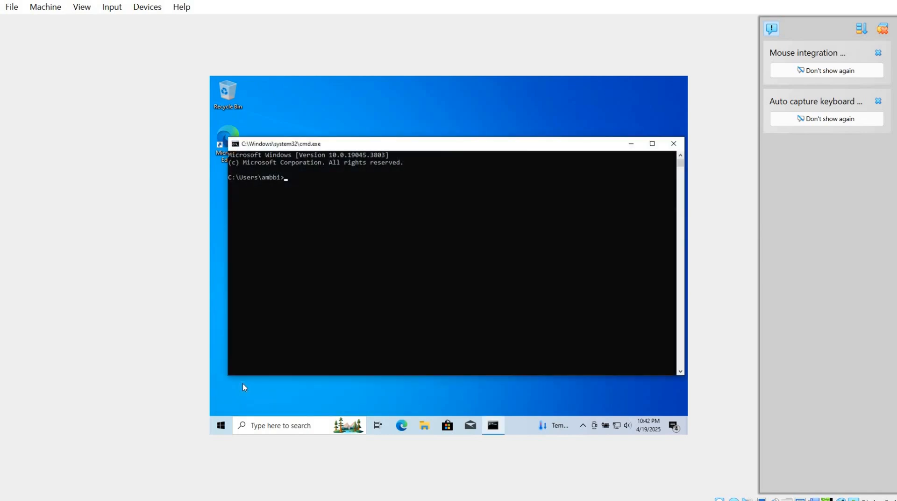
type("ping 192.168.2.1")
key("Return")
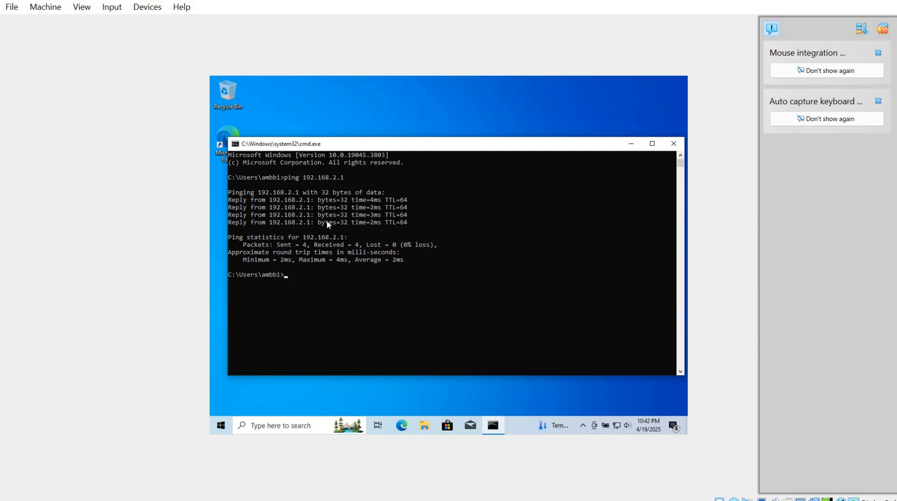
Ping 8.8.8.8 to test internet connectivity and minimize the command prompt.
type("ping 8.8.8.8")
key("Return")
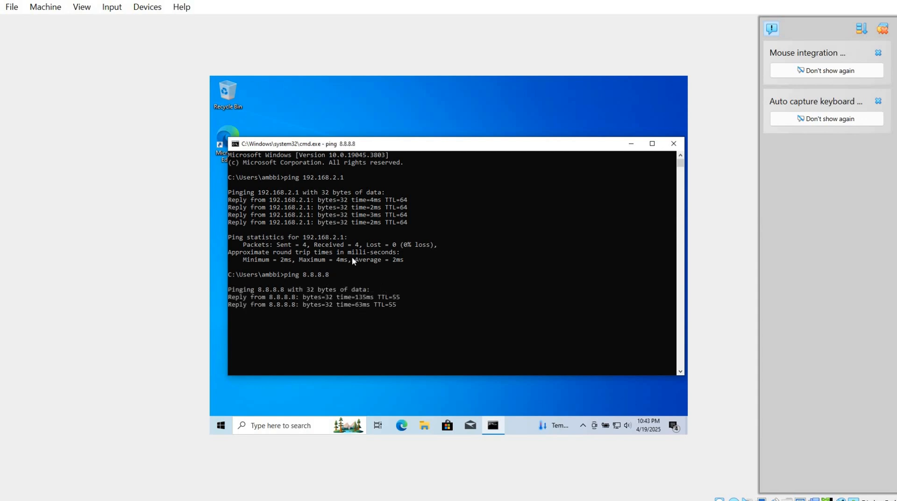
left_click(631, 145)
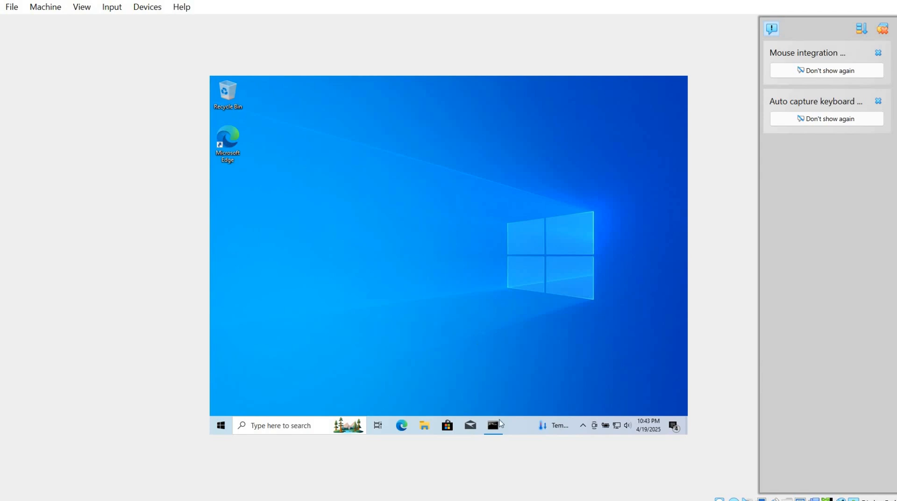
Switch back to the Untangle debain machine and examine the firewall dashboard.
mouse_move(598, 500)
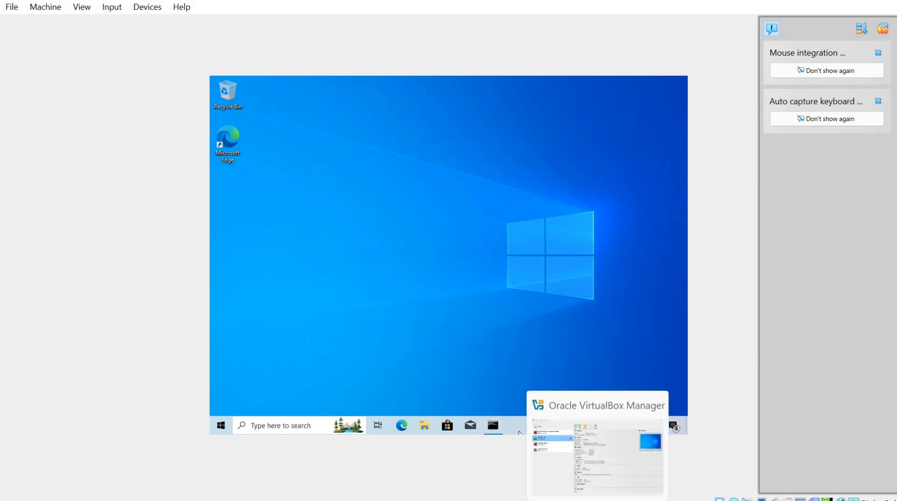
mouse_move(628, 500)
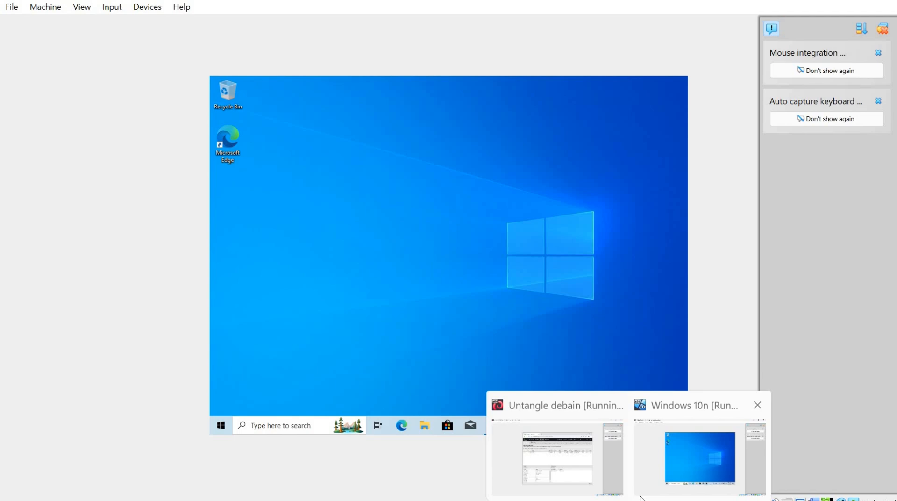
left_click(580, 475)
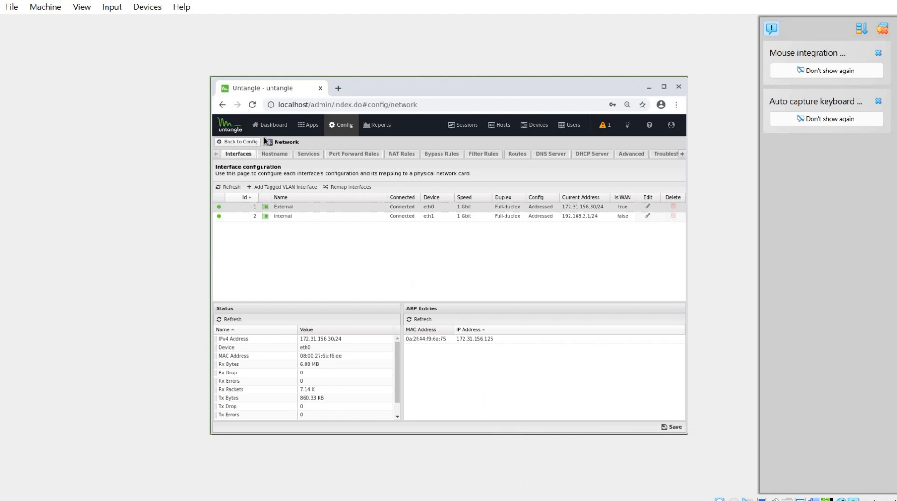
left_click(269, 130)
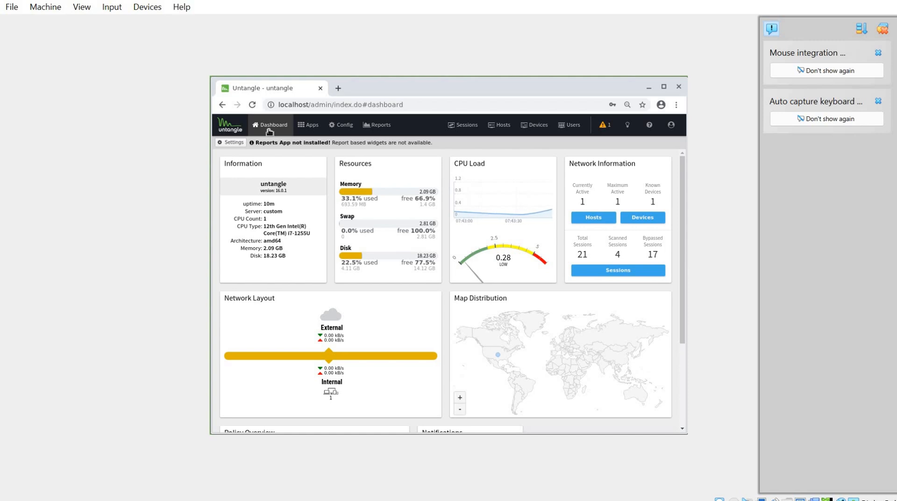
Browse the apps available to install for the Default Policy and return to the installed apps overview.
left_click(309, 125)
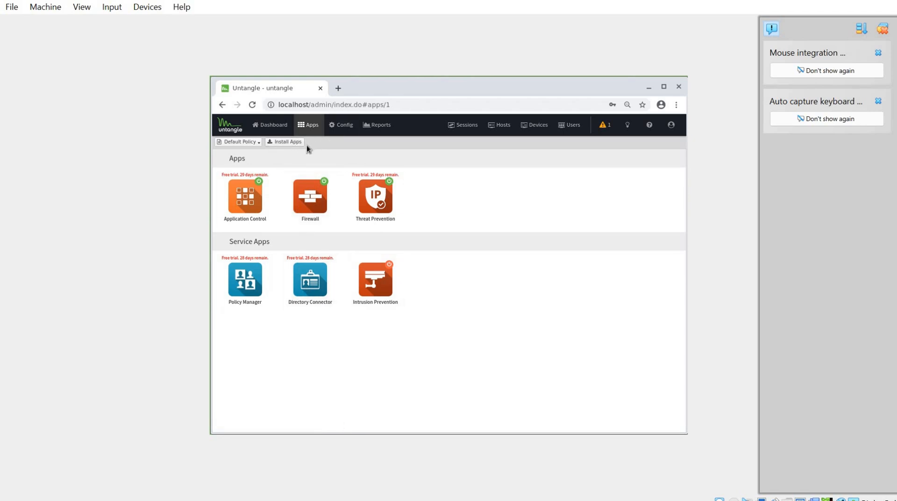
left_click(294, 141)
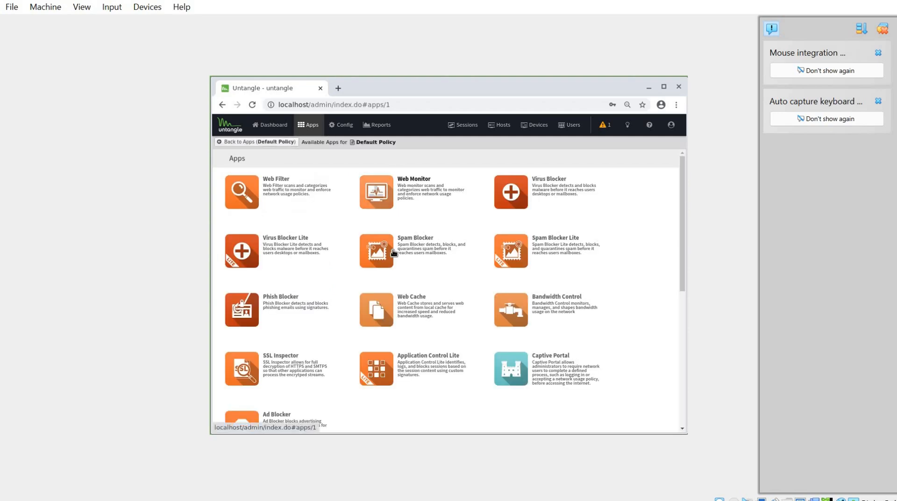
scroll(394, 252, "down", 5)
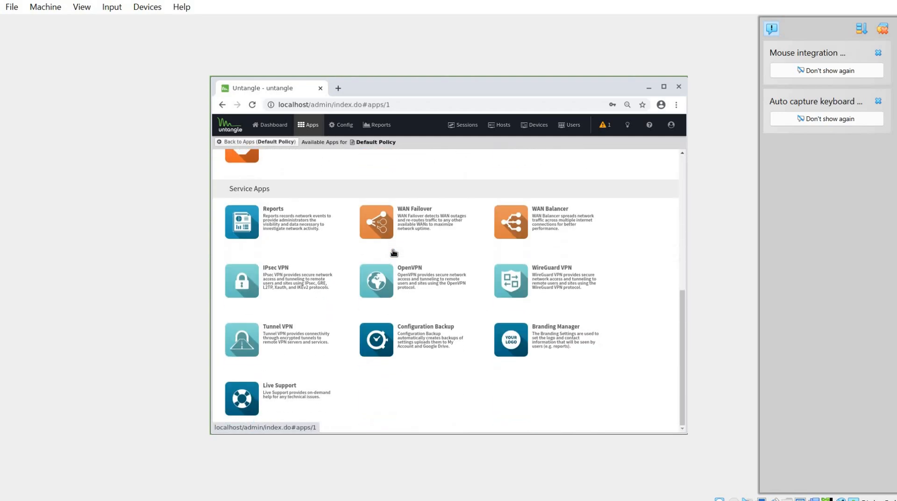
left_click(393, 251)
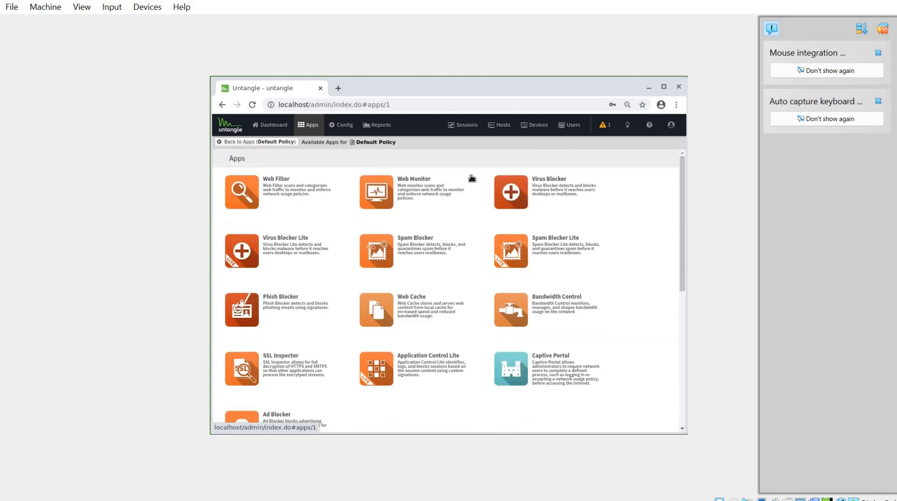
left_click(464, 182)
scroll(471, 178, "down", 5)
scroll(462, 196, "up", 2)
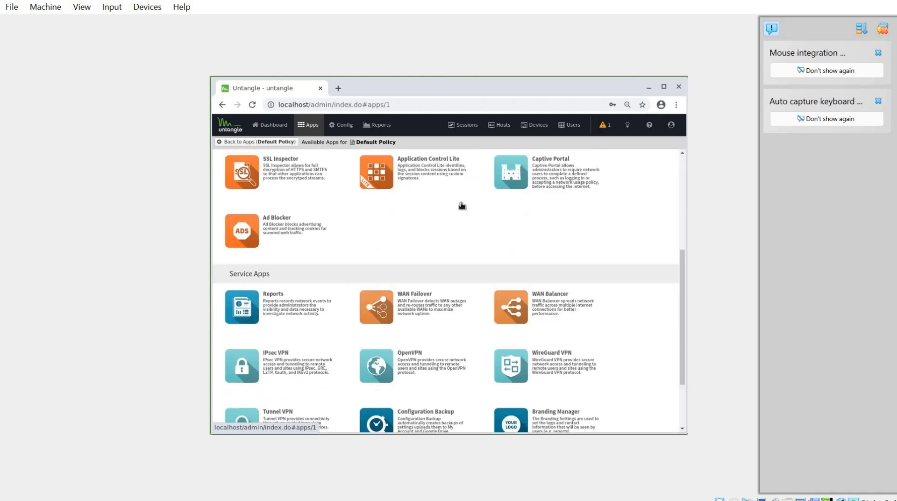
scroll(461, 206, "up", 4)
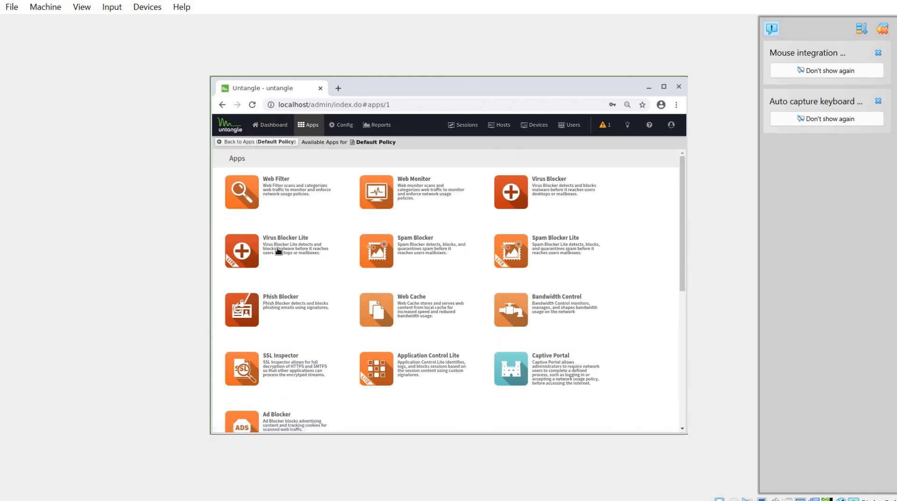
left_click(252, 142)
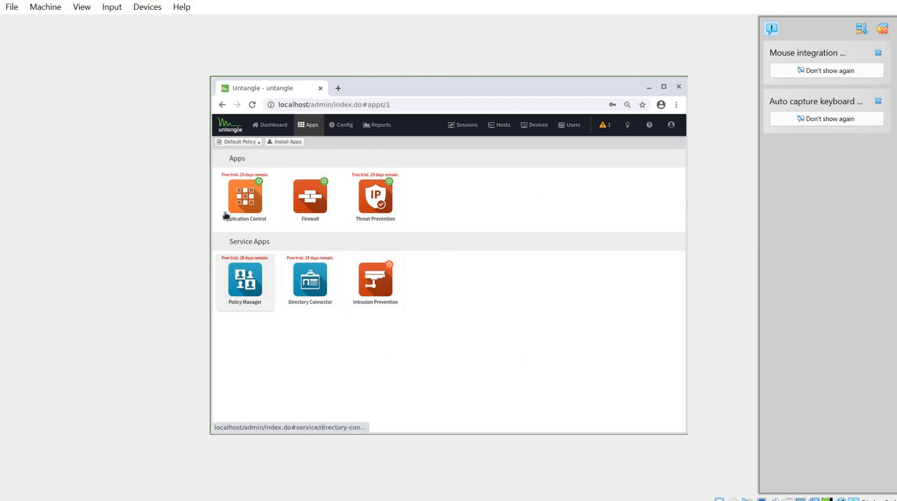
Examine the Default Policy's apps in Policy Manager and return to the installed apps overview.
left_click(257, 292)
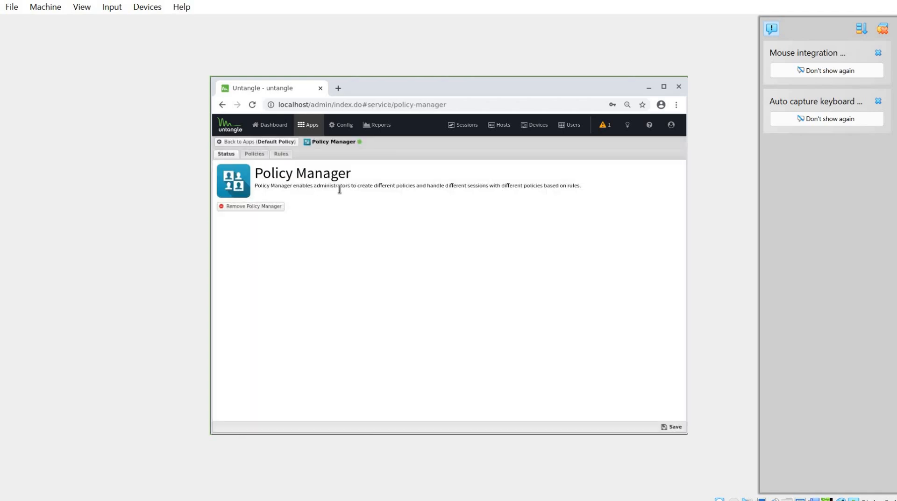
left_click(255, 154)
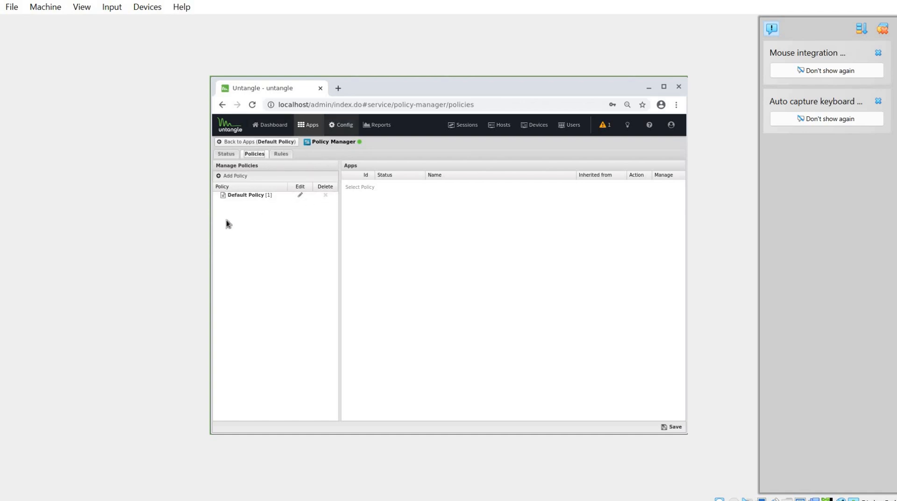
left_click(279, 196)
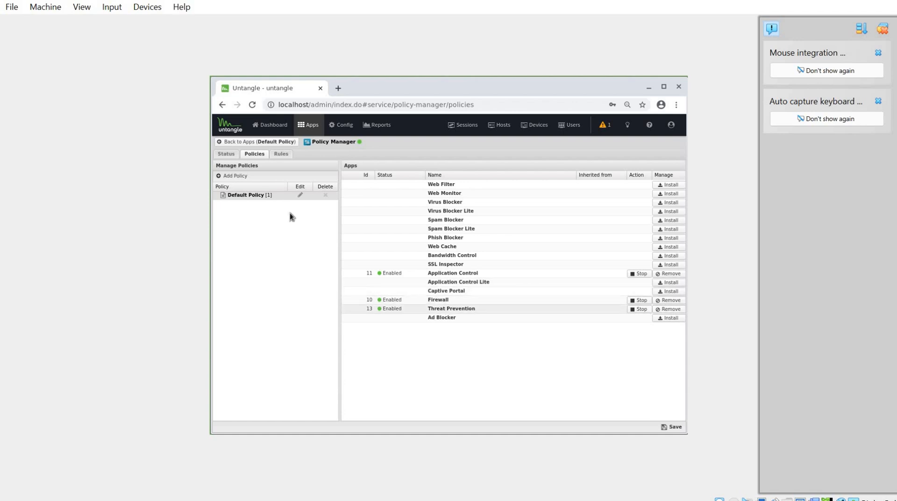
left_click(280, 154)
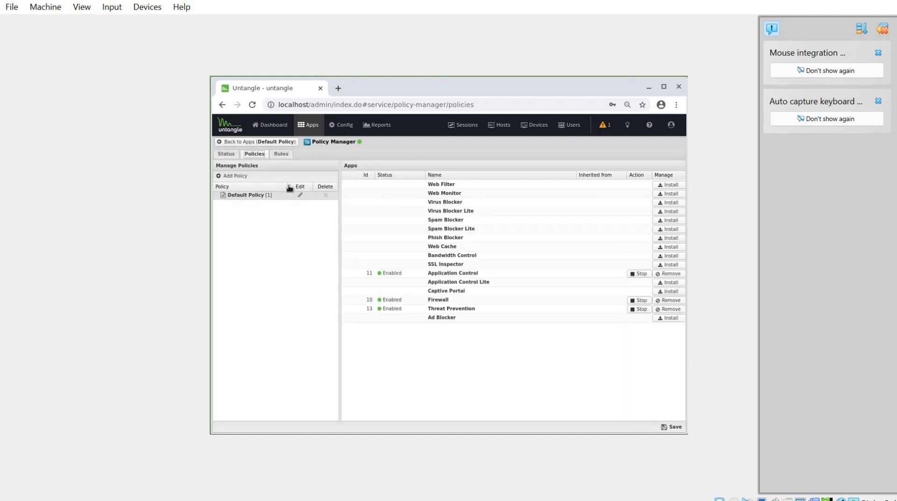
left_click(226, 143)
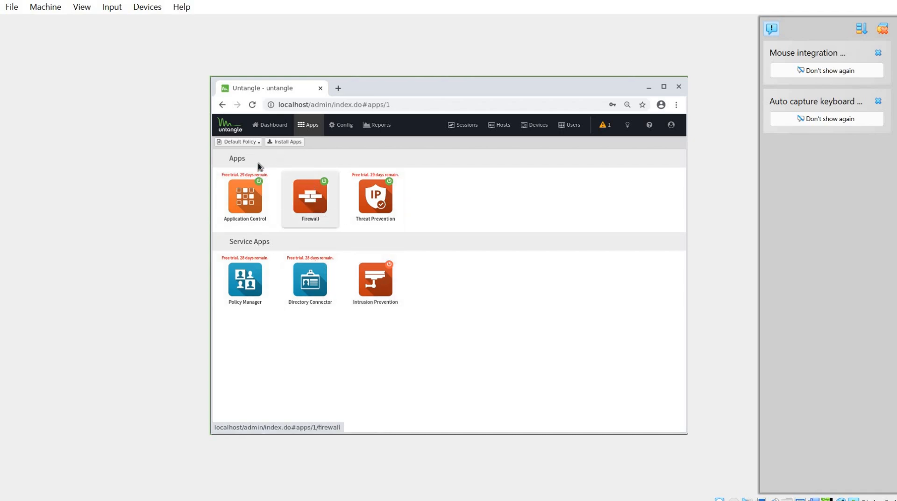
Start a new rule in the Firewall app, leaving it disabled, with the description "Block HTTPS".
left_click(306, 215)
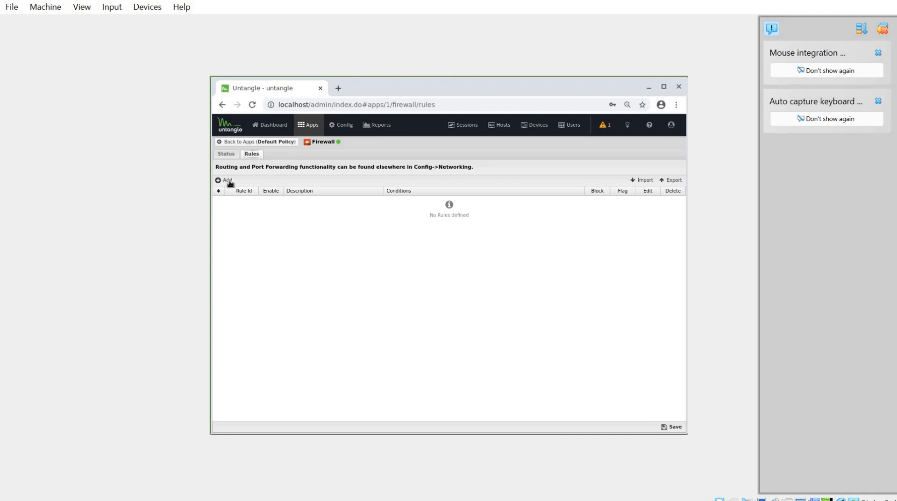
left_click(226, 181)
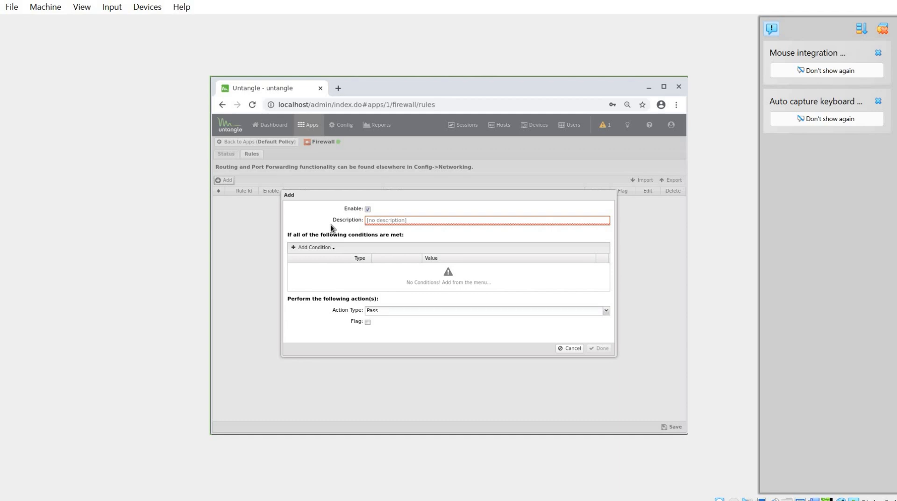
left_click(368, 209)
type("Block")
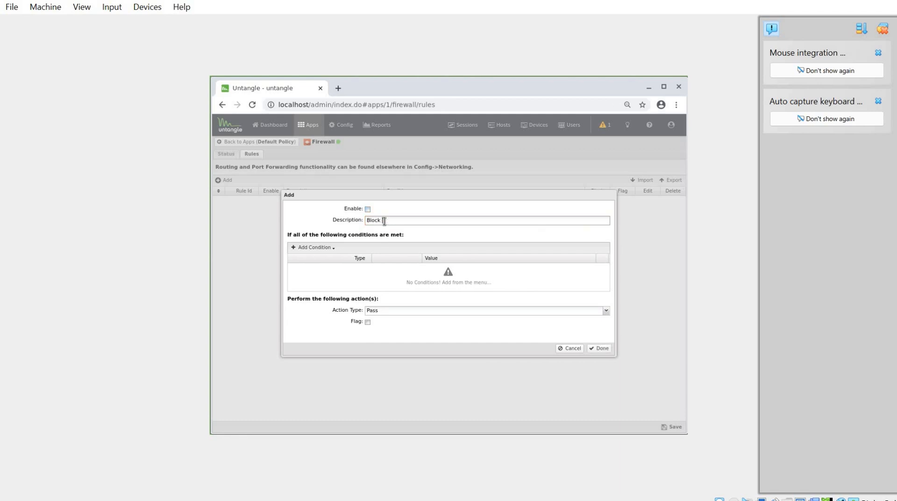
type(" HTTPS")
Add a Source Address condition to the rule with the value 192.168.2.100.
left_click(310, 249)
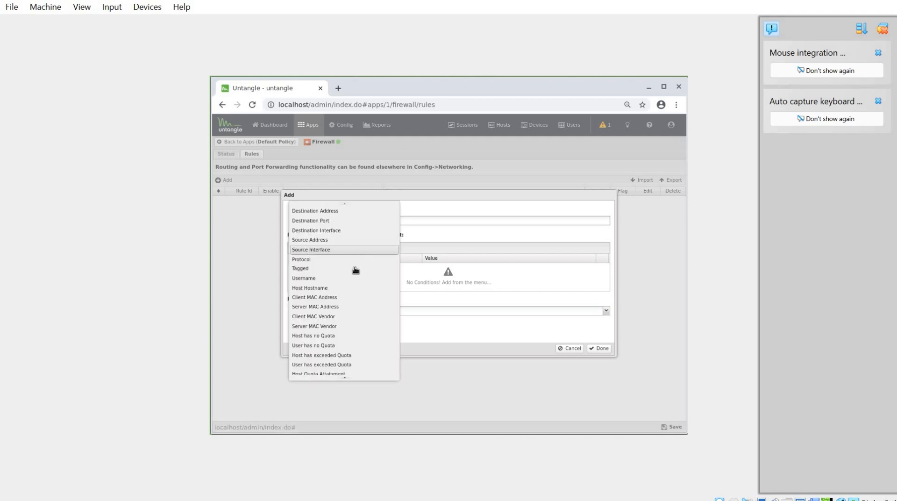
left_click(335, 240)
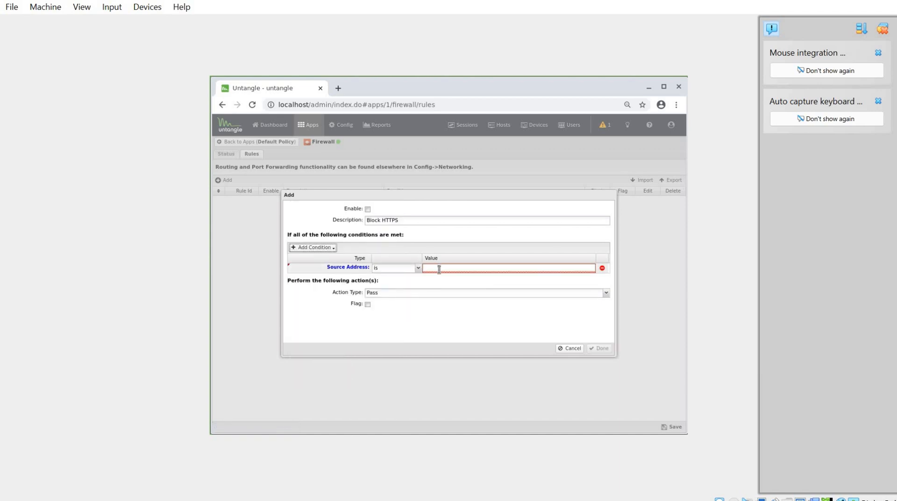
left_click(439, 269)
type("100")
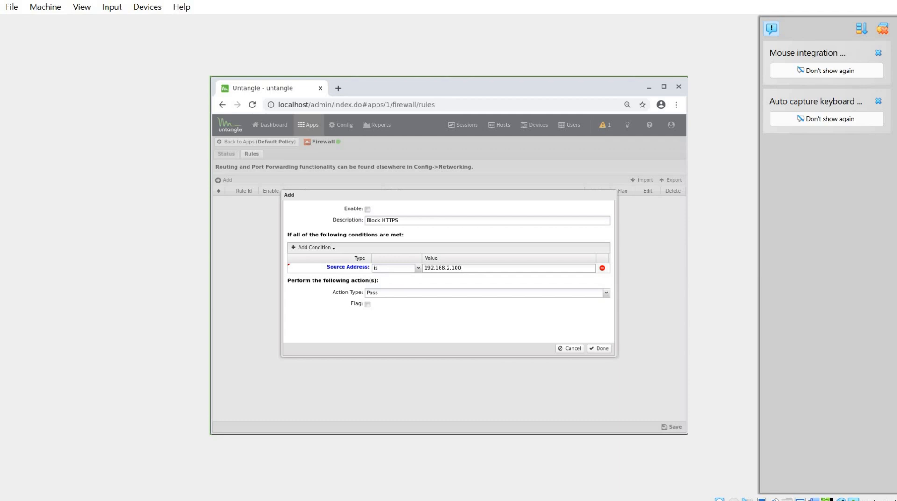
Check the Windows 10n machine's IP address with ipconfig in its command prompt and return to the Untangle debain machine.
left_click(631, 455)
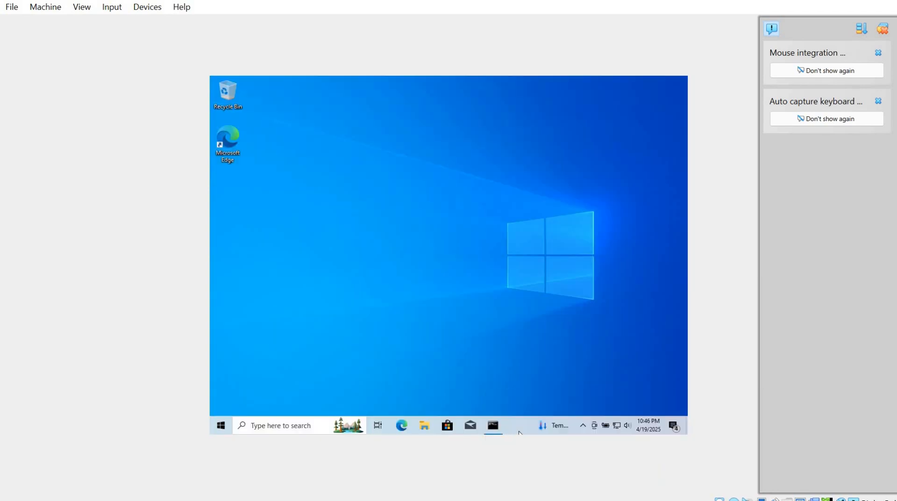
left_click(491, 424)
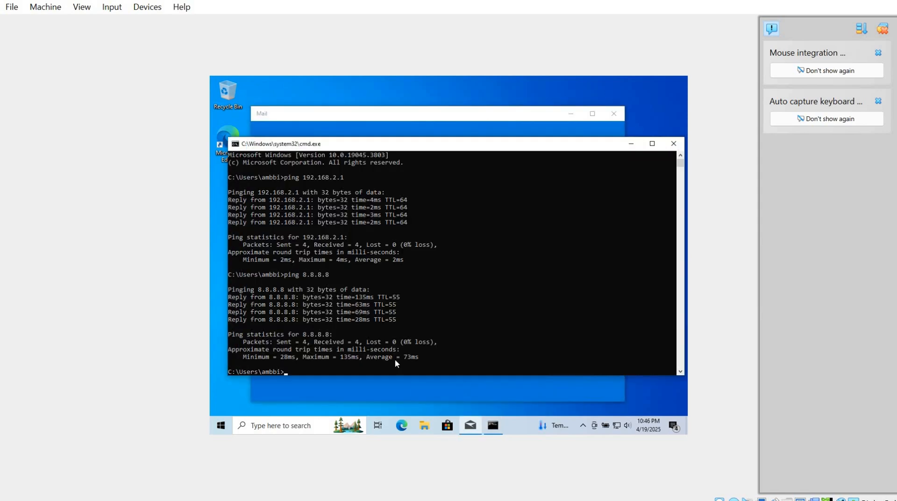
type("ipcon")
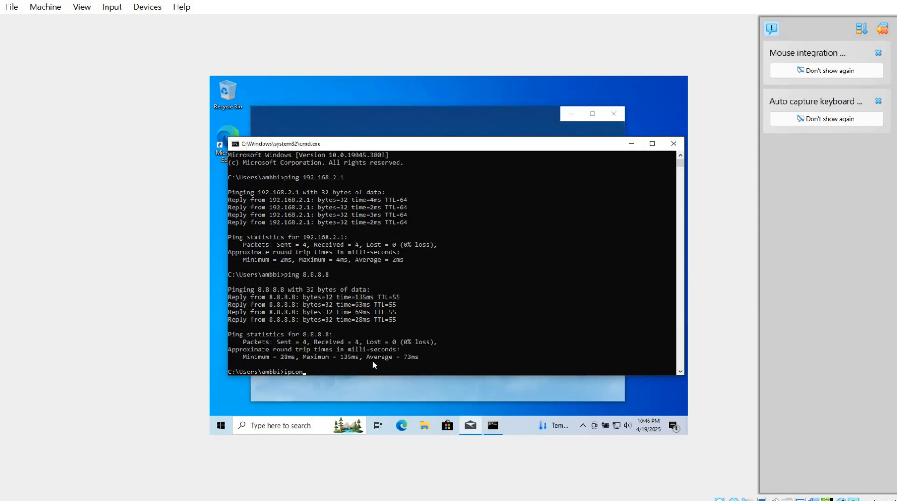
type("fig")
key("Return")
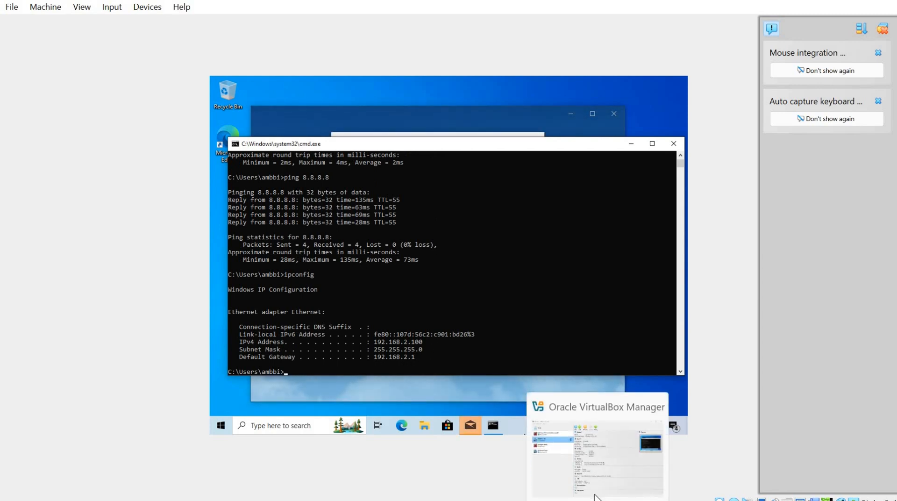
left_click(589, 498)
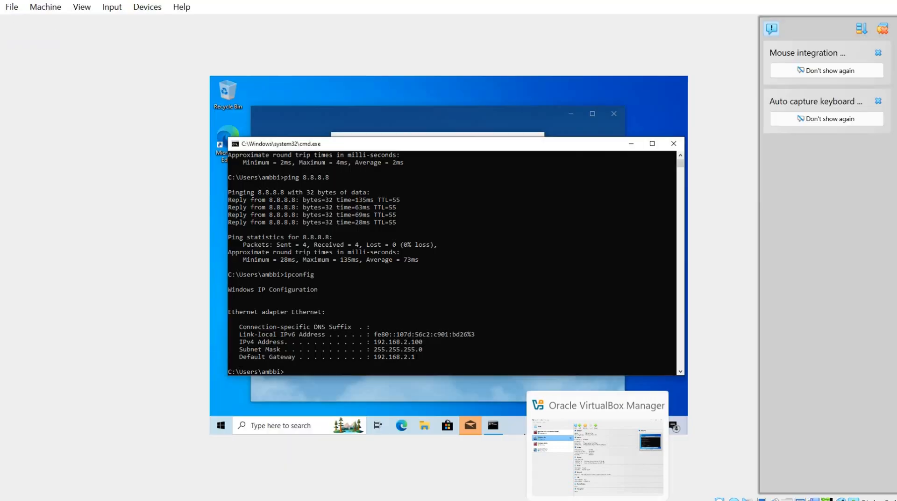
mouse_move(627, 499)
left_click(559, 460)
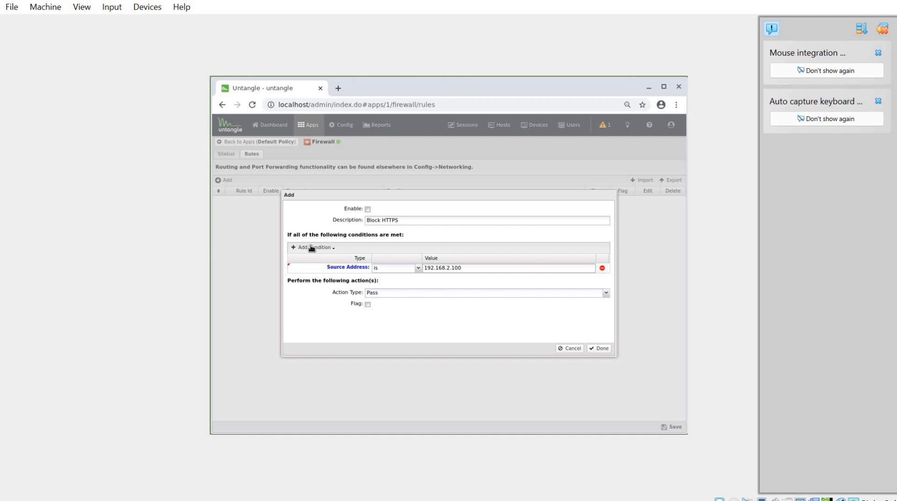
Add a Destination Port condition of 443 to the rule and set its action type to Block.
left_click(332, 248)
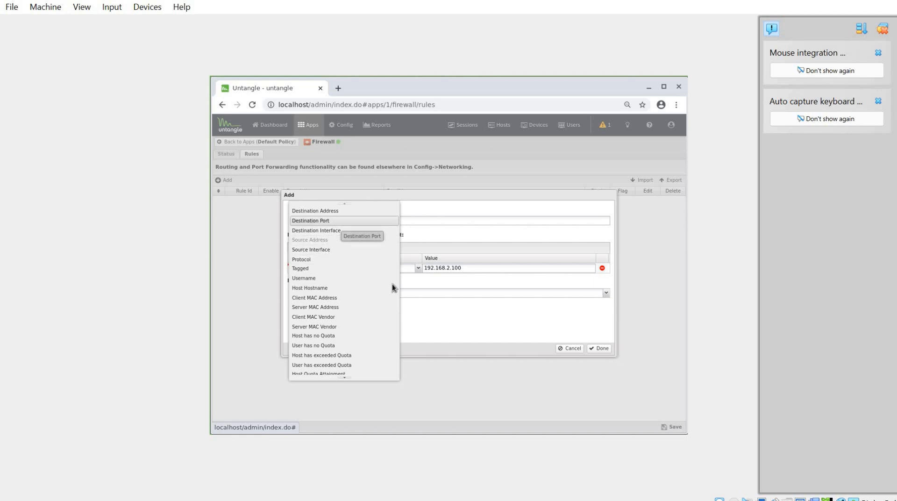
left_click(335, 220)
left_click(478, 280)
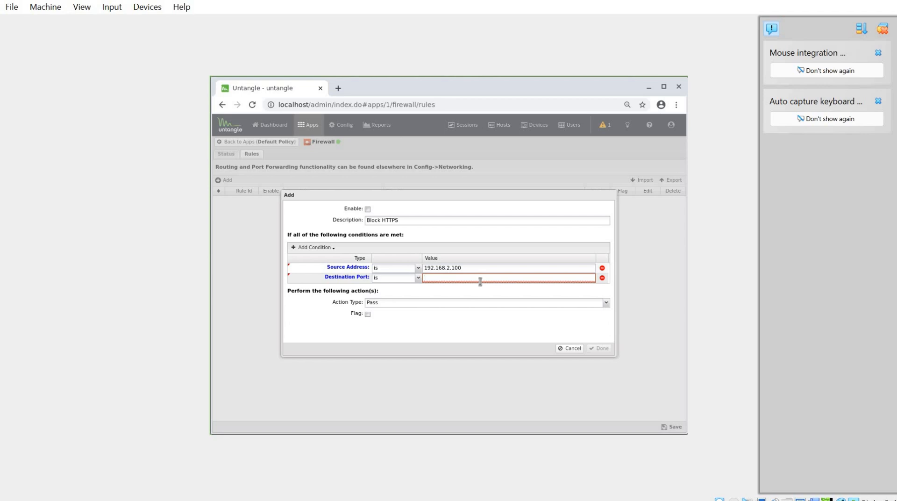
type("443")
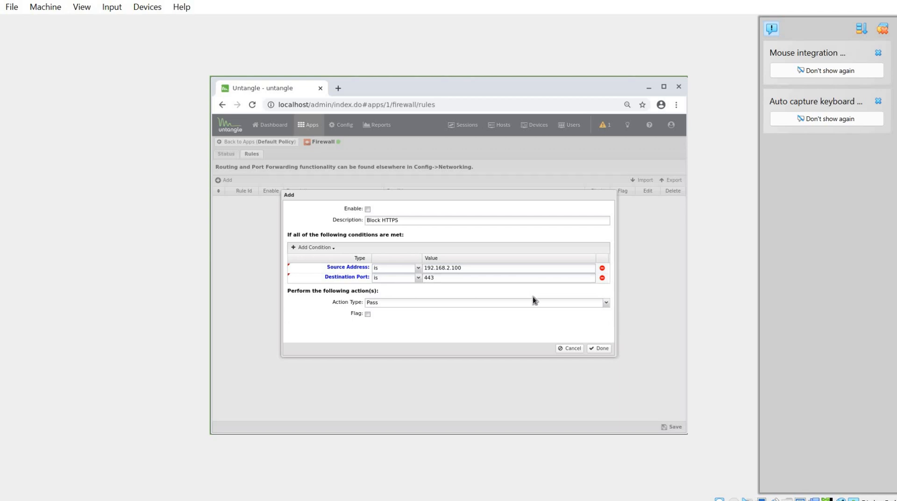
left_click(511, 304)
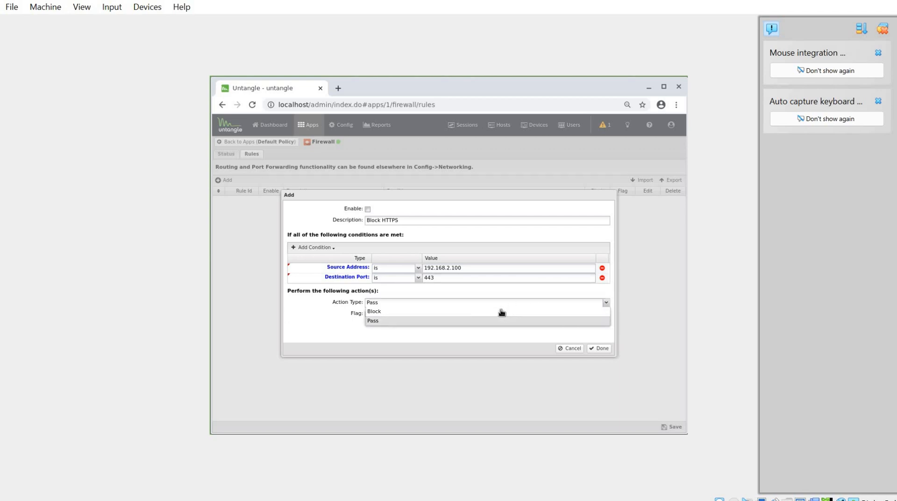
left_click(501, 309)
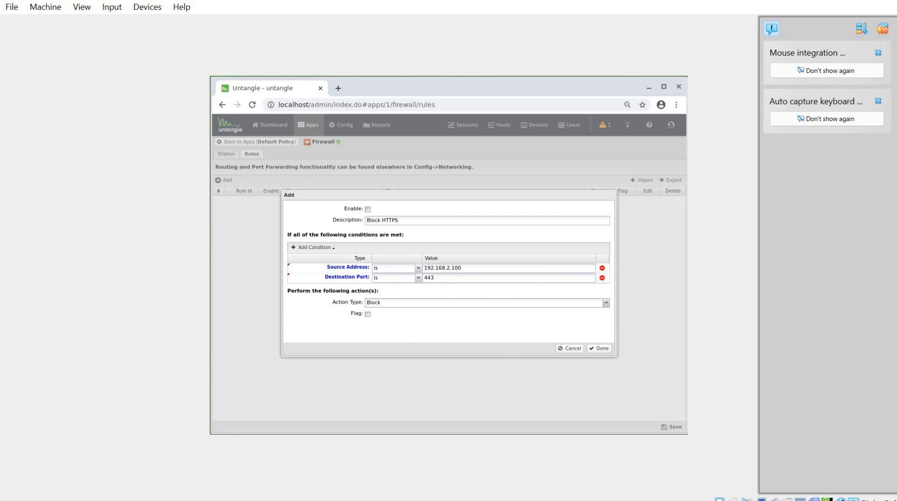
Switch to the Windows 10n machine, minimize the command prompt and close the Mail window with its account dialog.
mouse_move(612, 495)
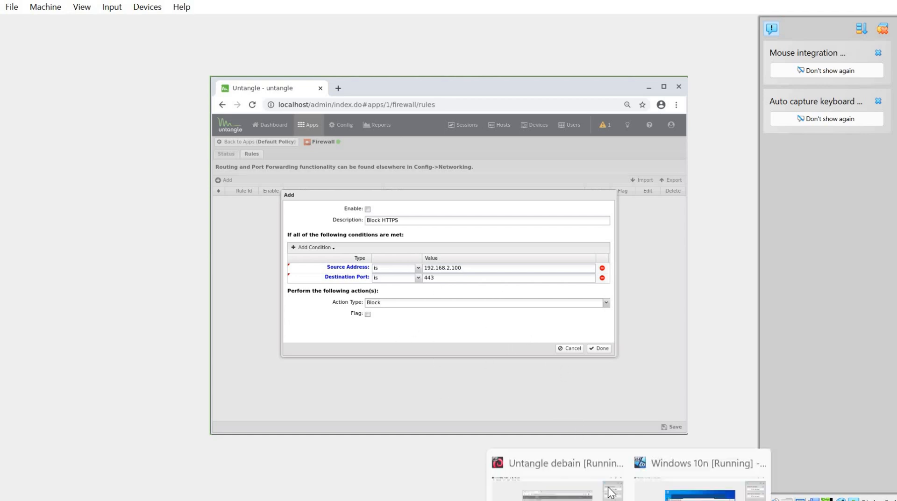
mouse_move(653, 444)
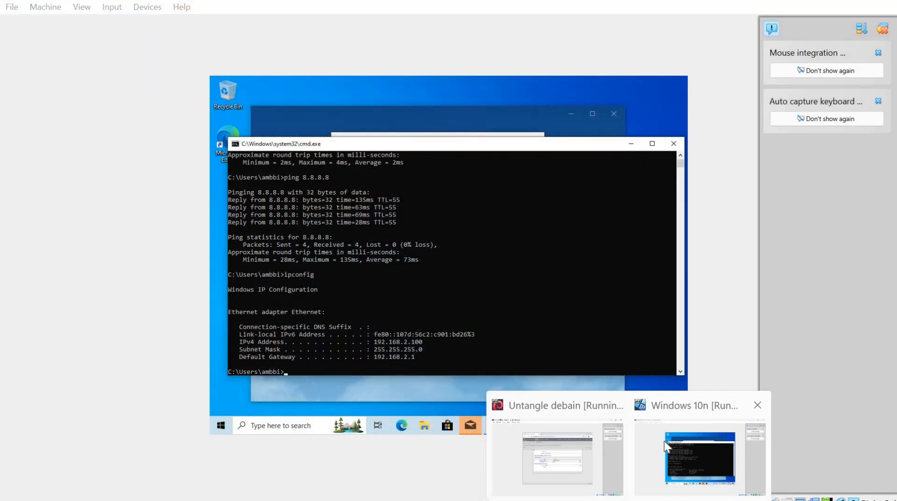
left_click(631, 144)
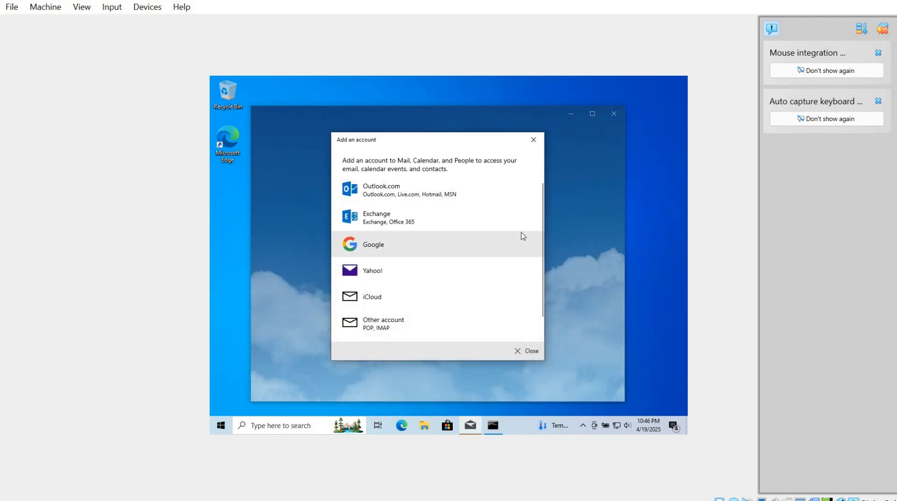
left_click(530, 350)
left_click(614, 115)
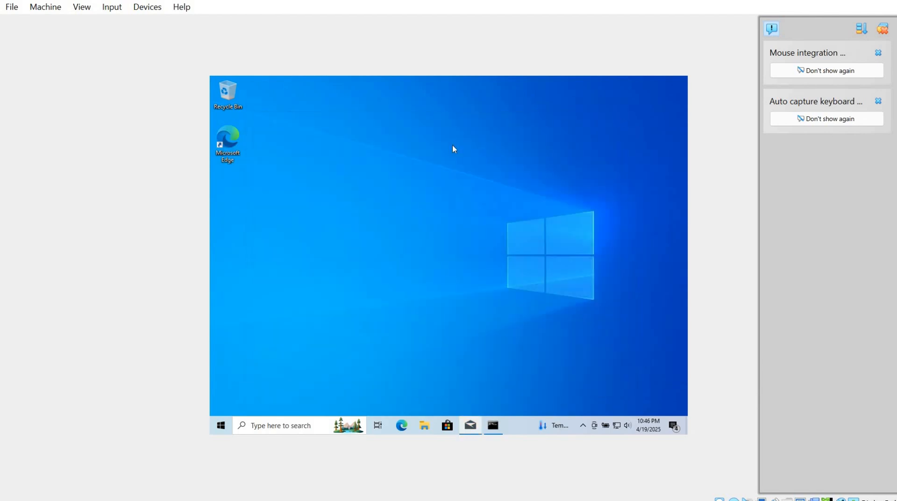
left_click(235, 136)
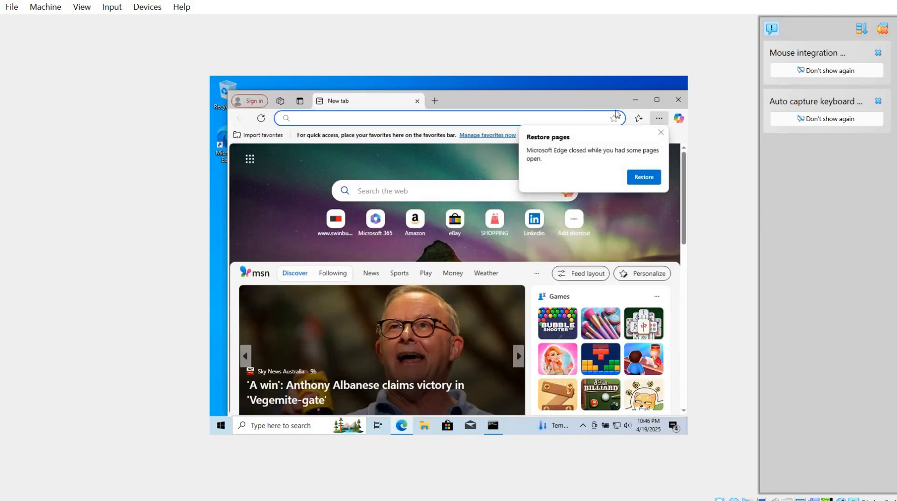
left_click(657, 100)
left_click(418, 174)
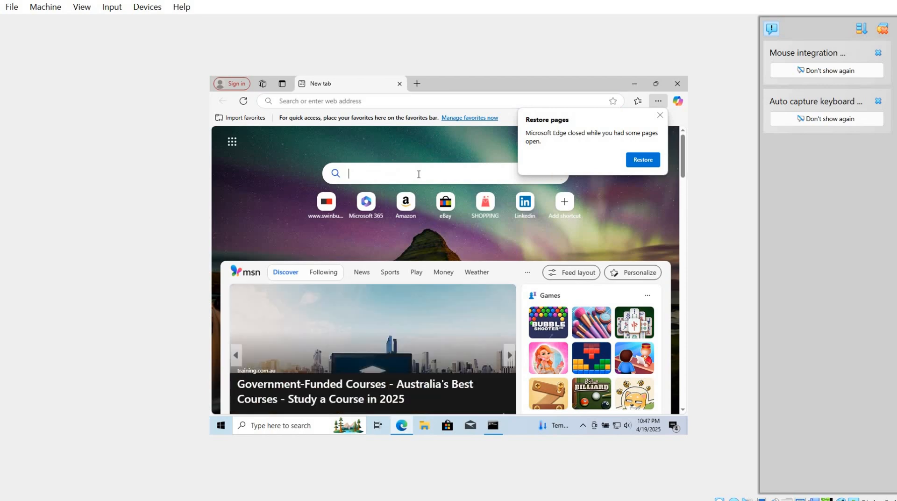
type("www.swin")
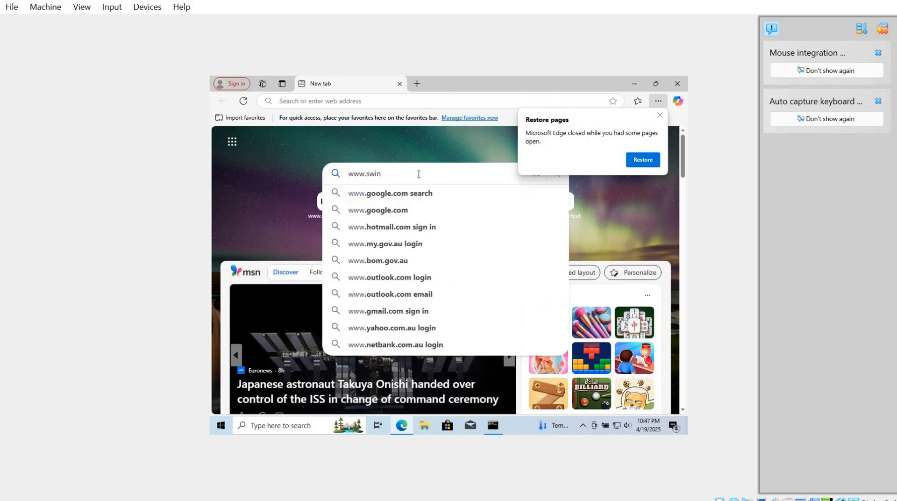
type("burne")
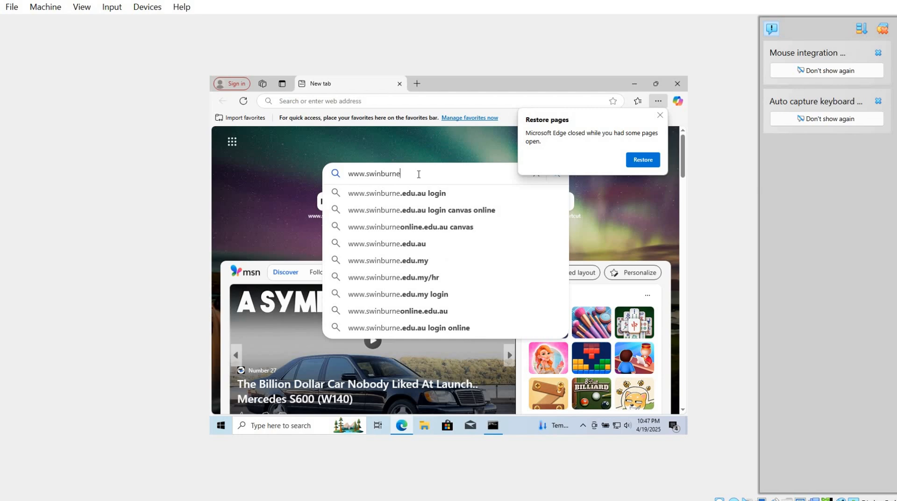
type("om")
key("Return")
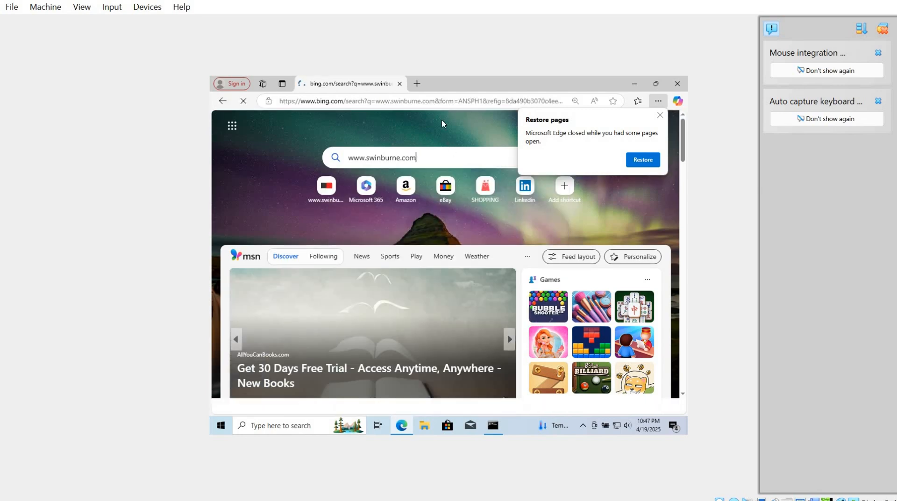
left_click(659, 116)
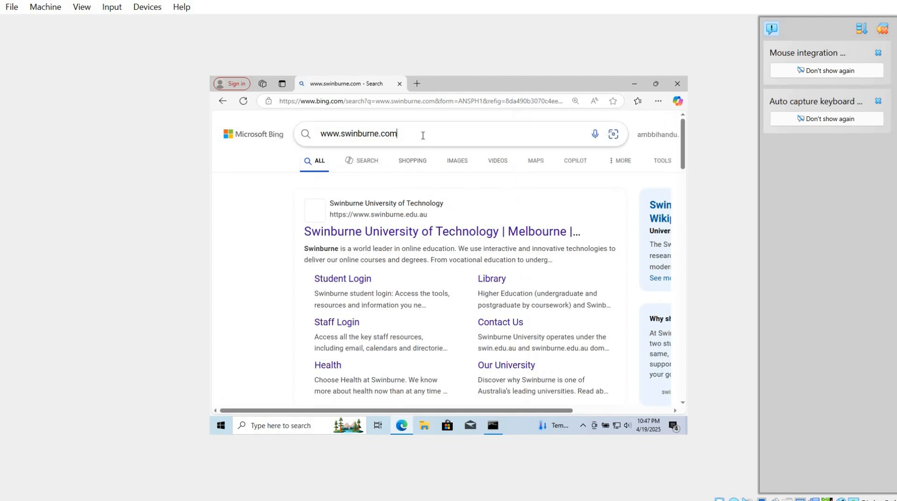
key("BackSpace")
type("edu")
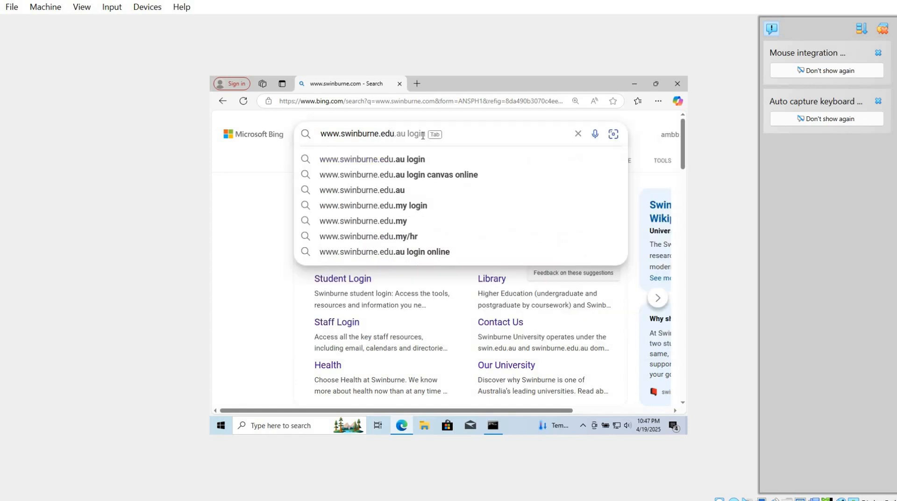
type(".au")
key("Return")
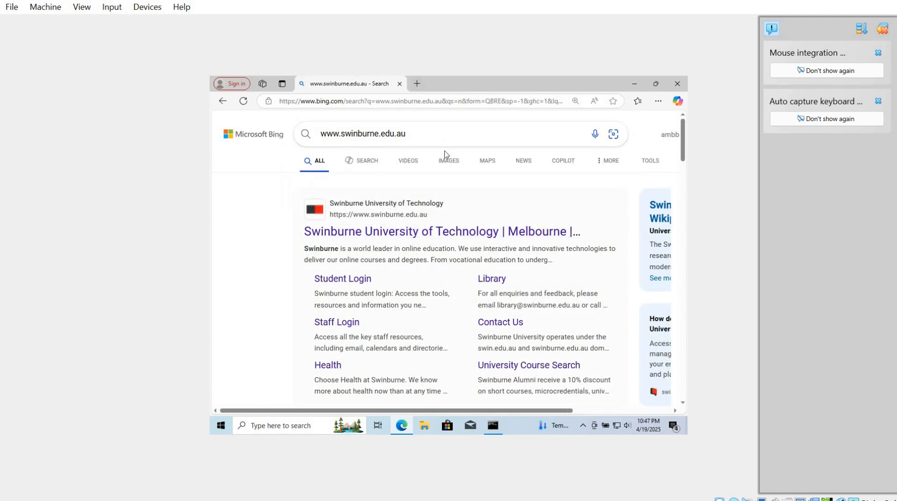
left_click(417, 83)
type("www.swinburne.edu.au")
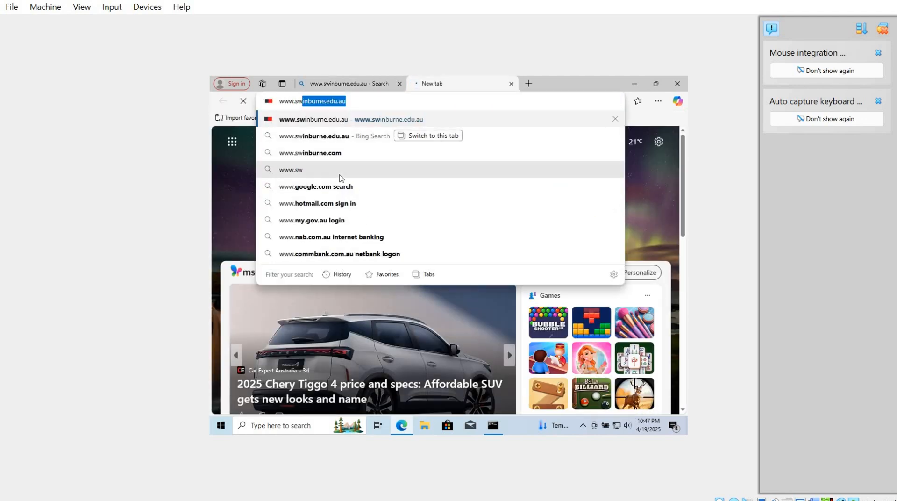
left_click(342, 157)
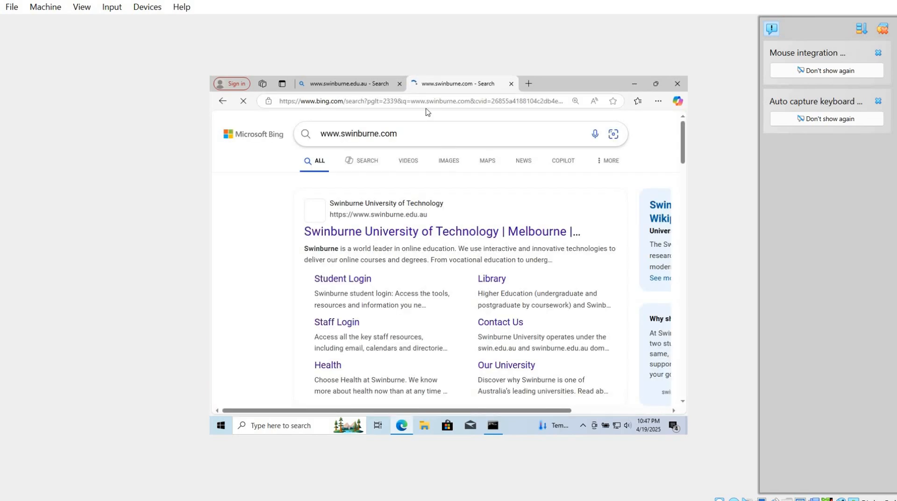
left_click(352, 229)
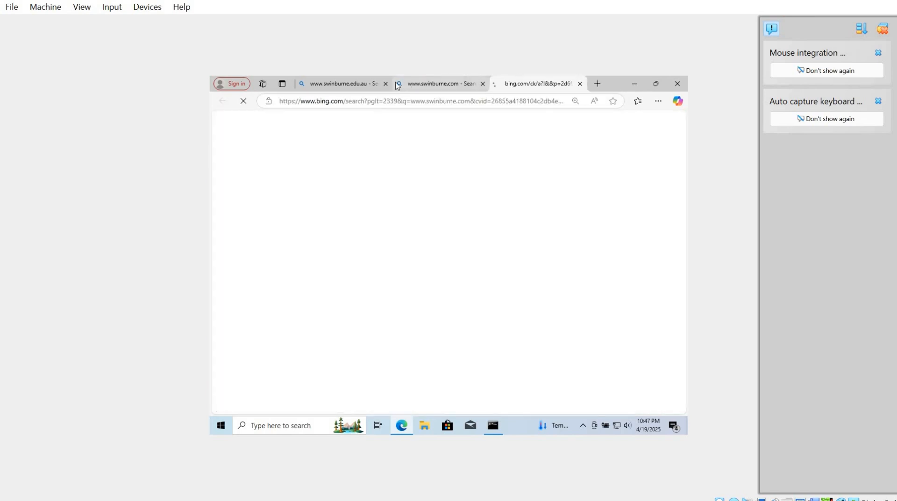
left_click(386, 84)
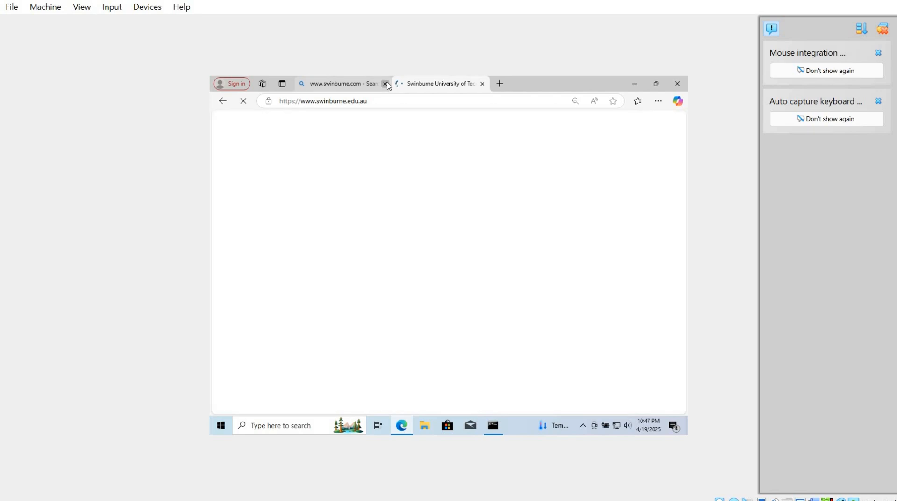
left_click(391, 84)
left_click(376, 101)
key("ctrl+c")
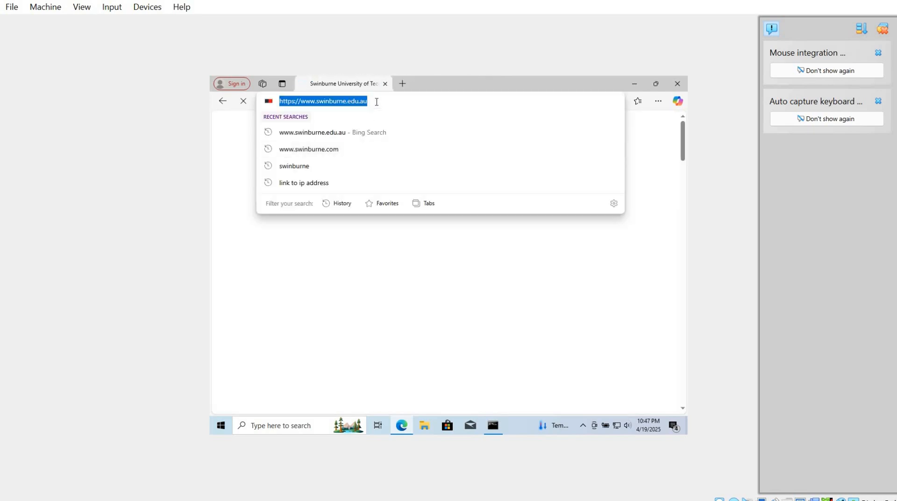
left_click(401, 85)
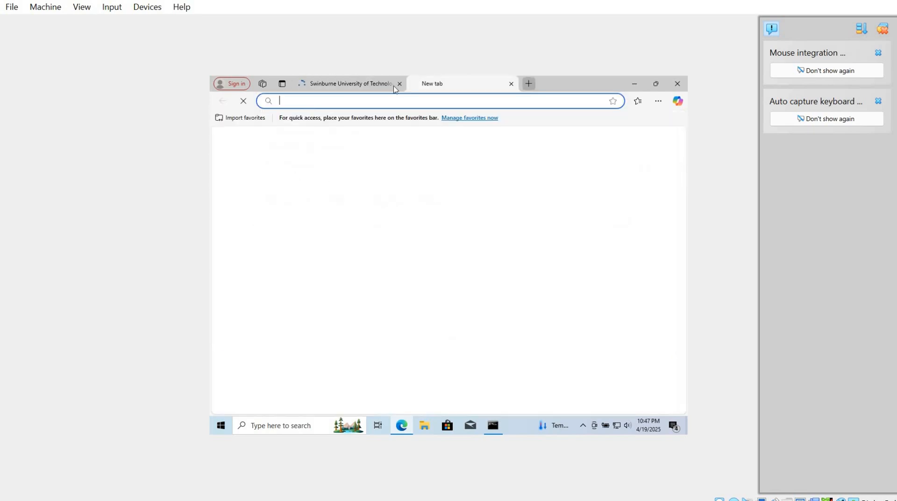
key("ctrl+v")
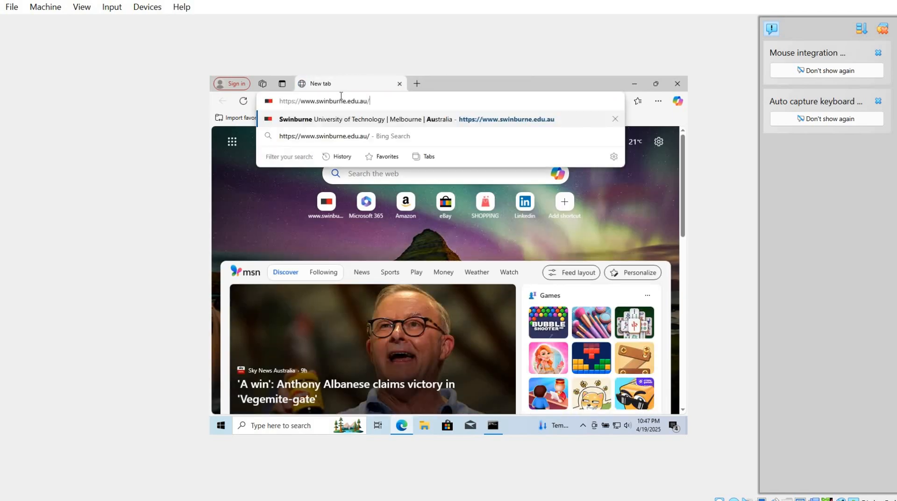
key("Return")
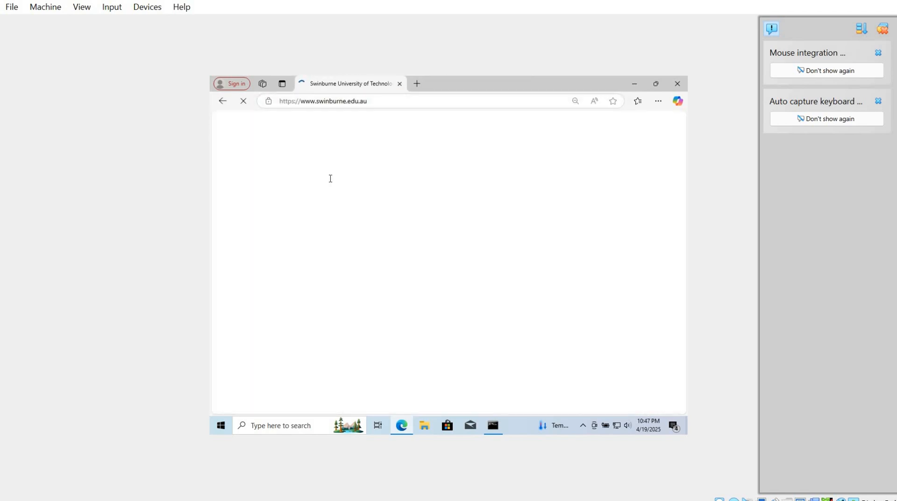
scroll(350, 237, "down", 15)
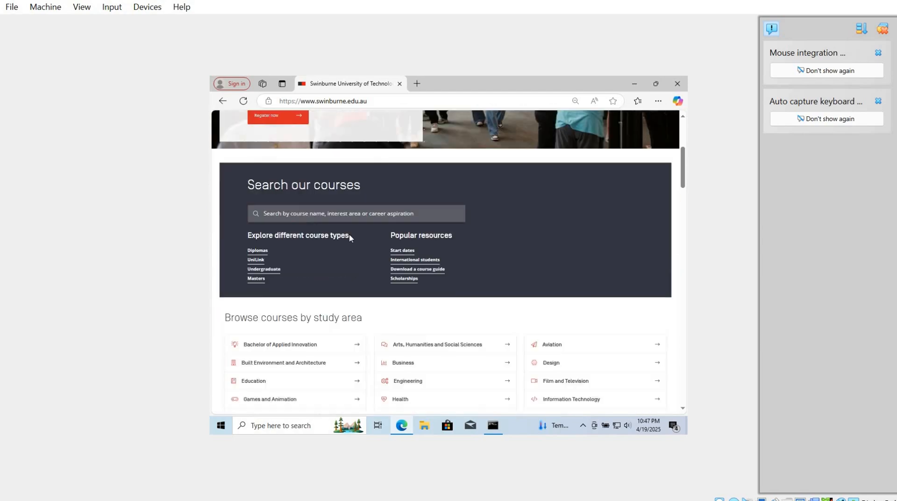
scroll(350, 238, "down", 10)
scroll(350, 238, "up", 20)
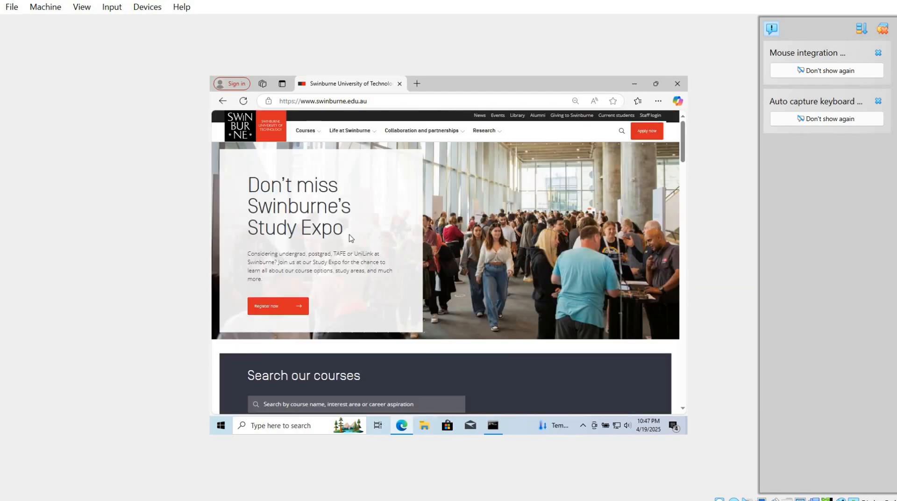
scroll(350, 237, "down", 12)
scroll(350, 237, "up", 12)
Switch to the Untangle debain machine, enable the Block HTTPS firewall rule and save the settings.
mouse_move(628, 499)
left_click(579, 446)
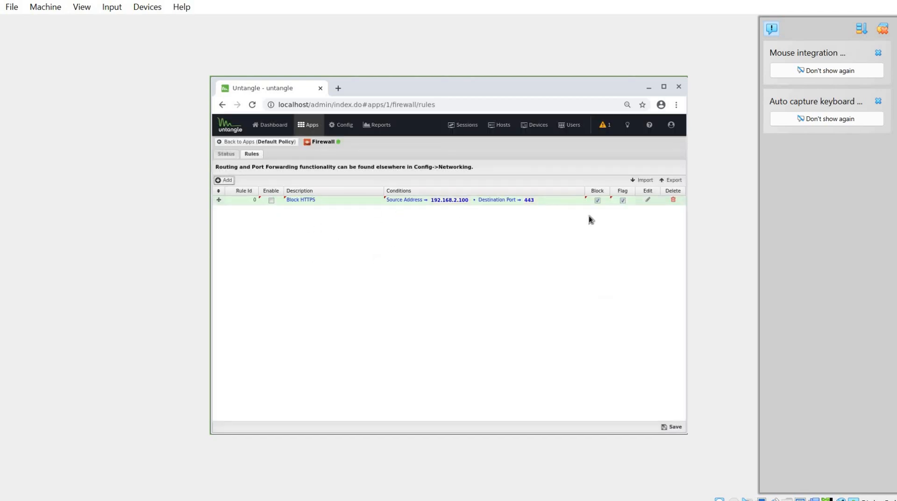
left_click(270, 200)
left_click(667, 426)
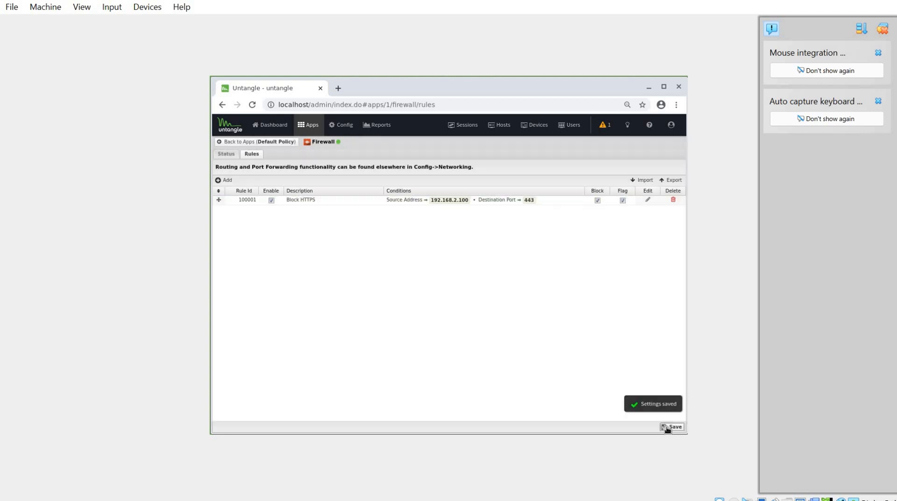
left_click(670, 426)
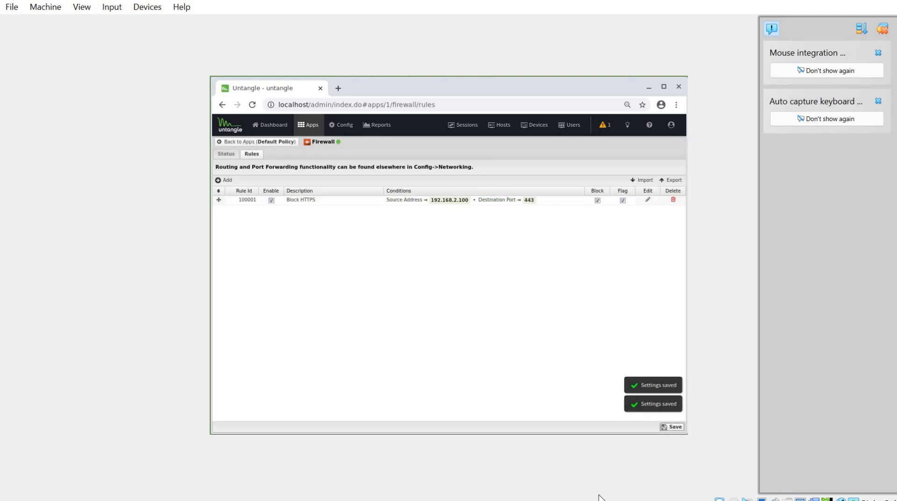
mouse_move(626, 492)
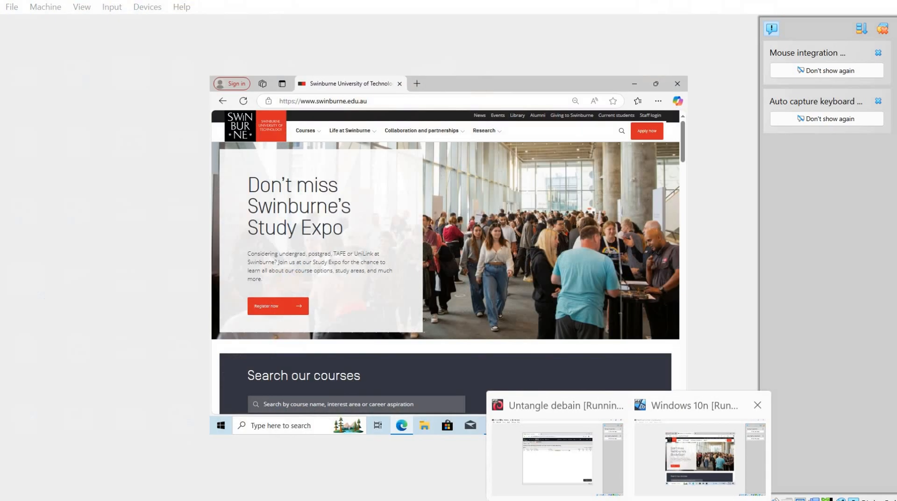
left_click(668, 470)
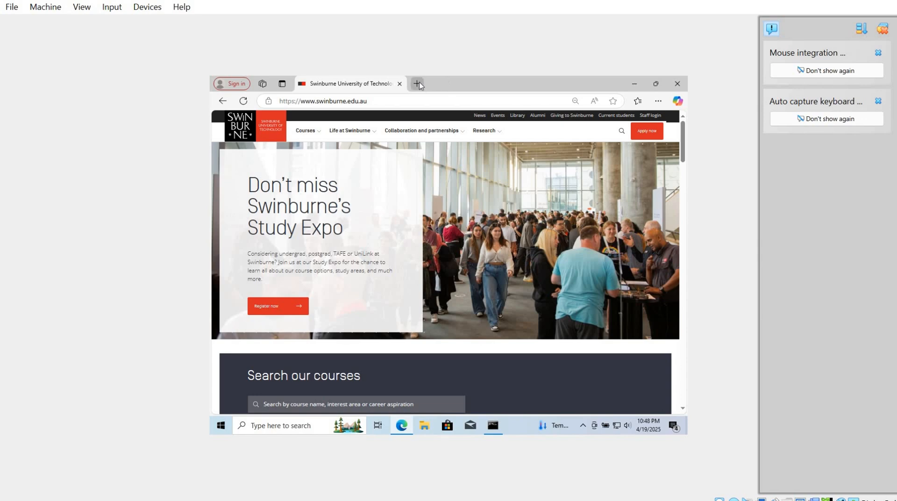
left_click(247, 102)
left_click(417, 83)
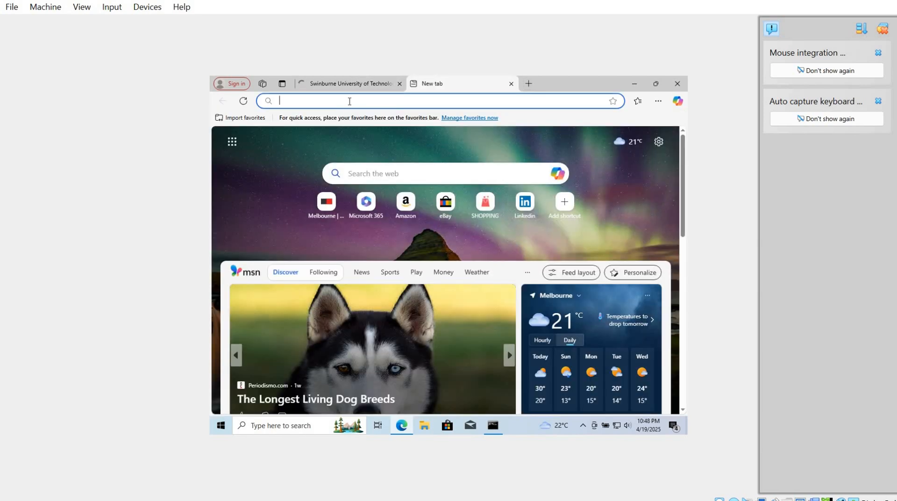
type("https://www.swinburne.edu.au")
key("Return")
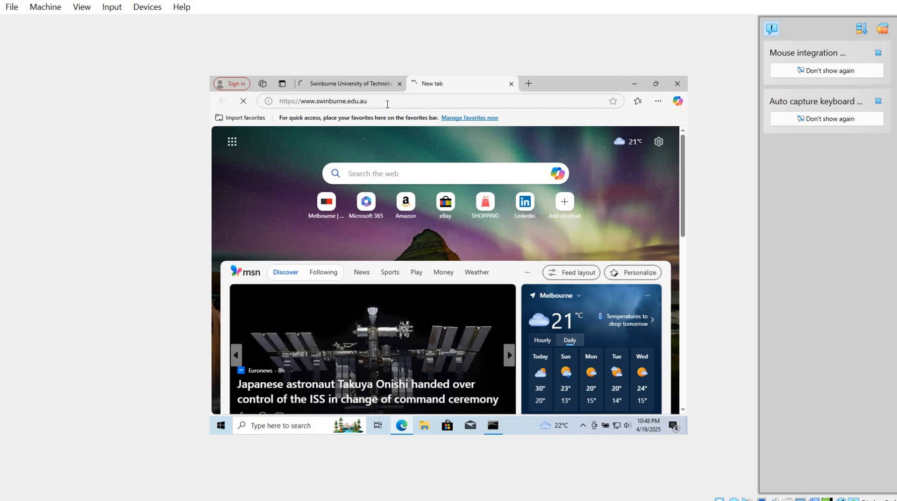
left_click(367, 87)
left_click(442, 89)
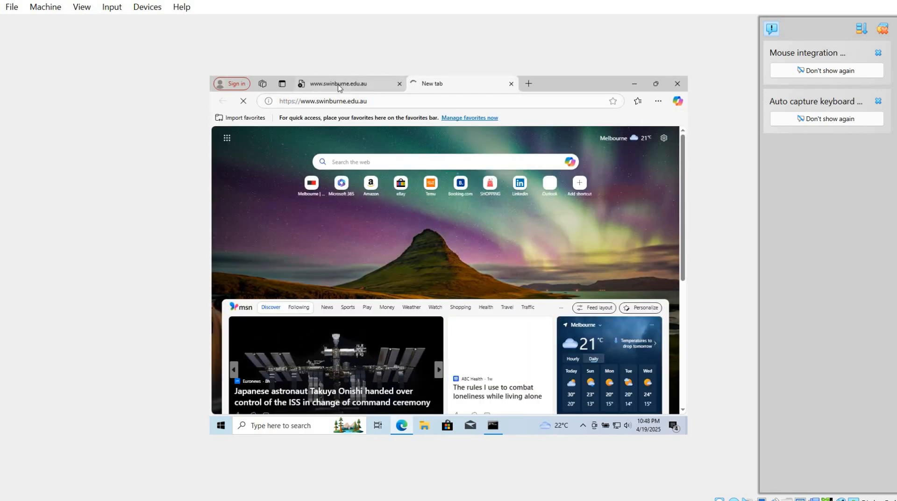
left_click(339, 86)
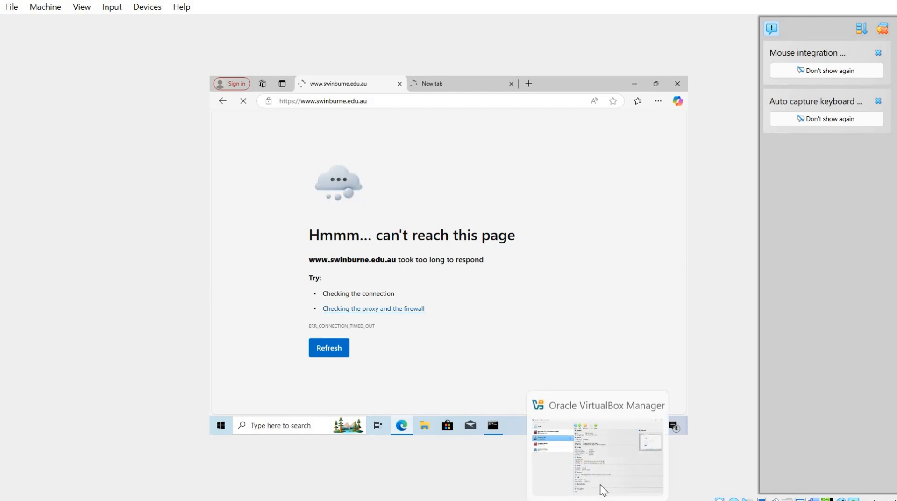
Switch to the Untangle debain machine, open the Web Filter's Block Sites list and cancel adding a new site.
left_click(600, 486)
mouse_move(647, 488)
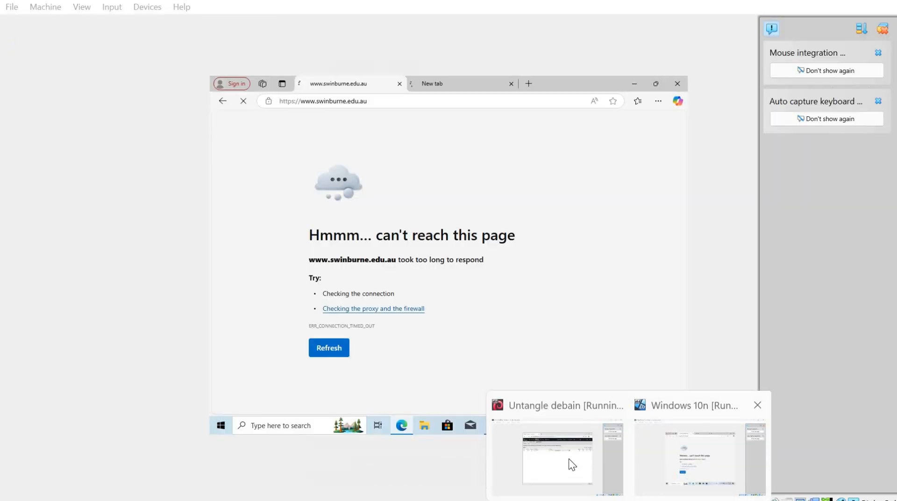
left_click(568, 458)
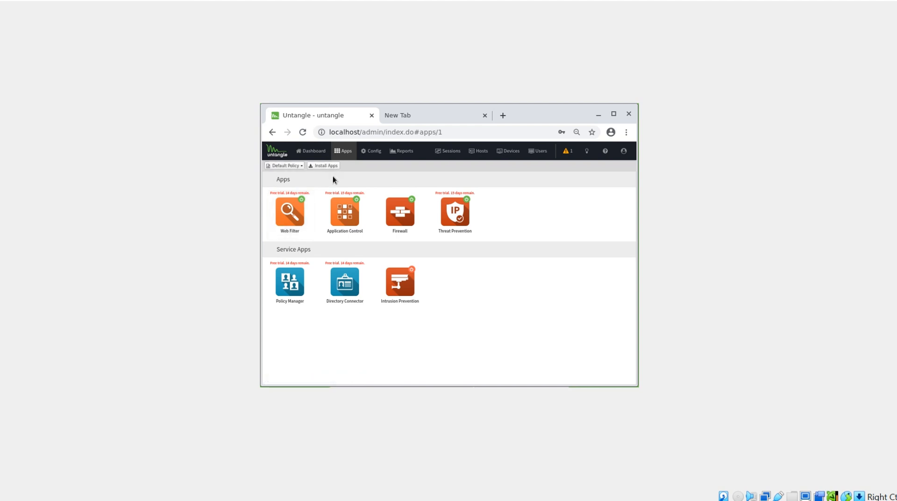
left_click(286, 219)
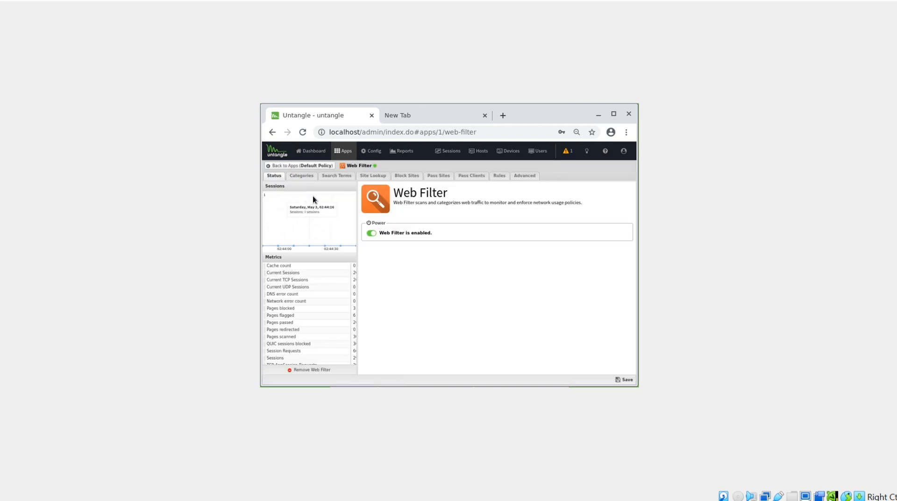
left_click(406, 176)
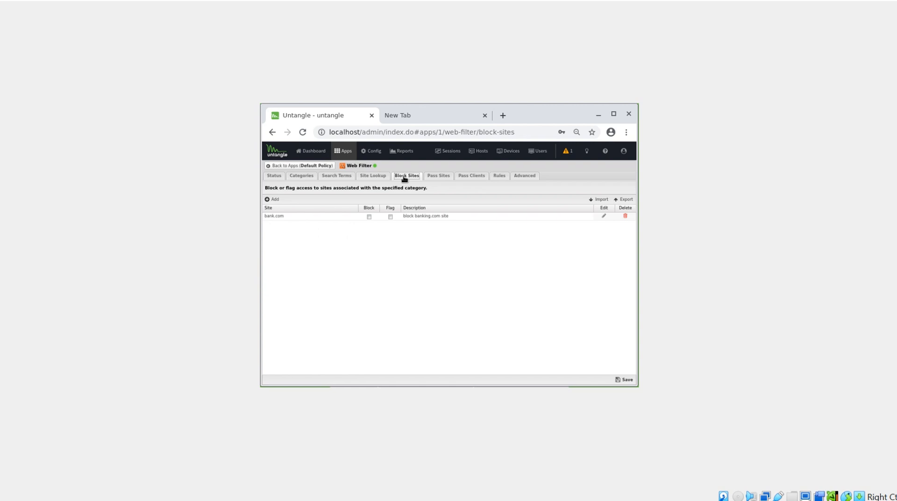
left_click(272, 199)
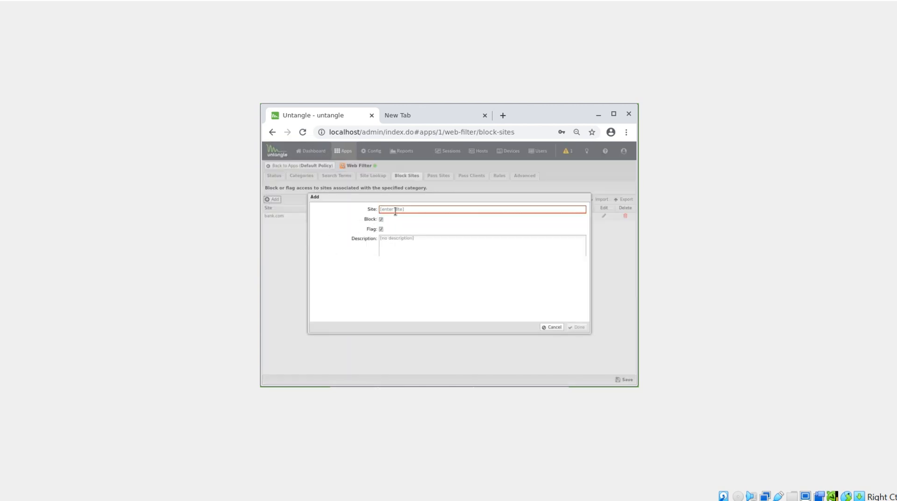
left_click(552, 327)
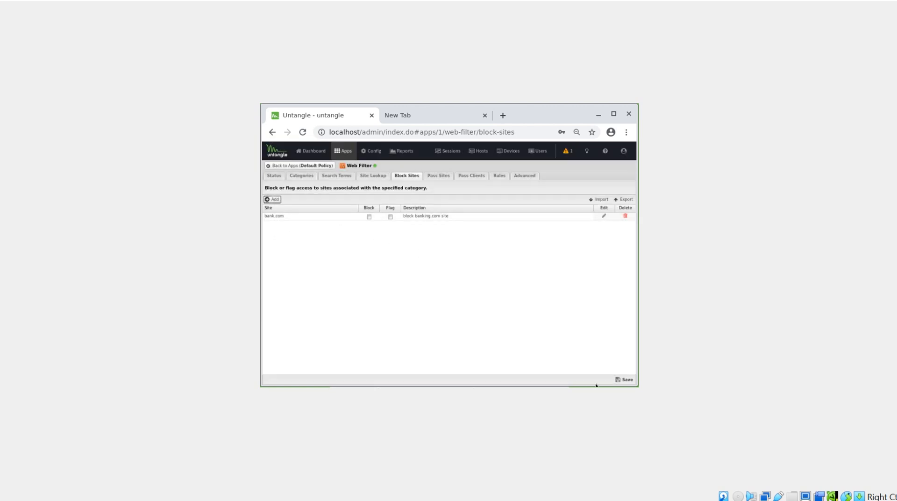
Switch to the Windows n machine and open bank.com in Edge.
left_click(675, 443)
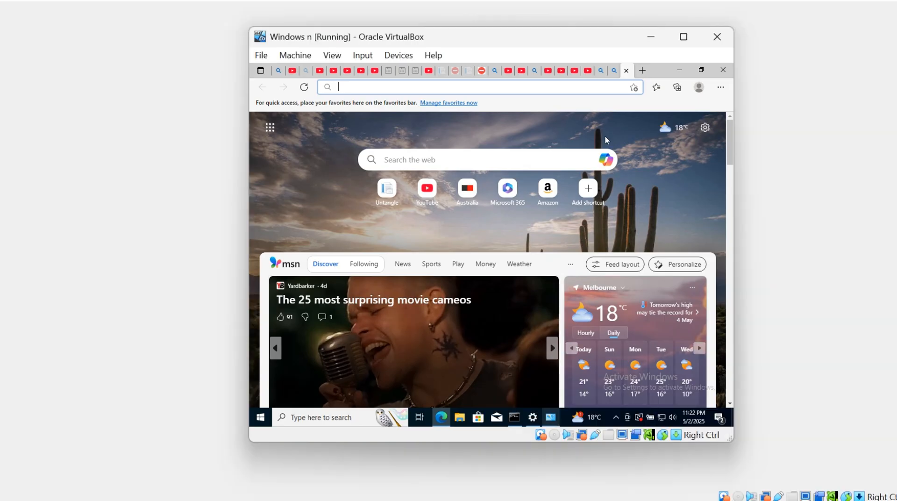
left_click(542, 86)
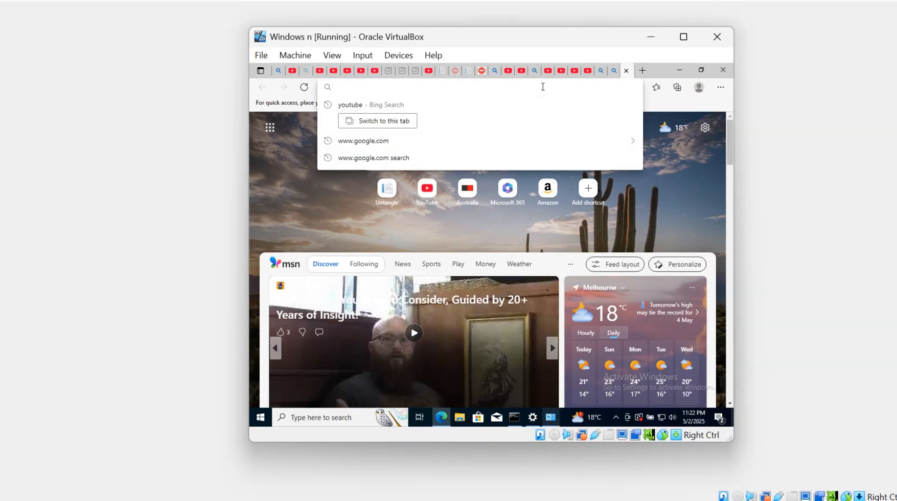
type("bank")
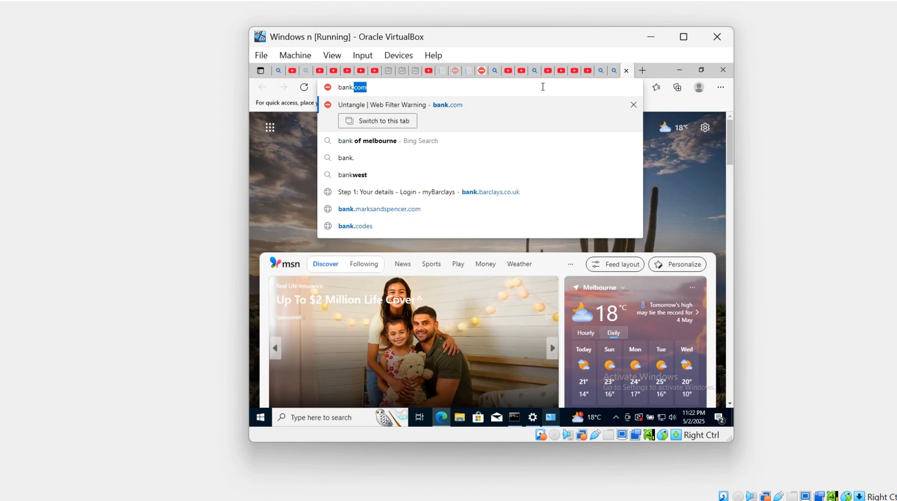
type(".com")
key("Return")
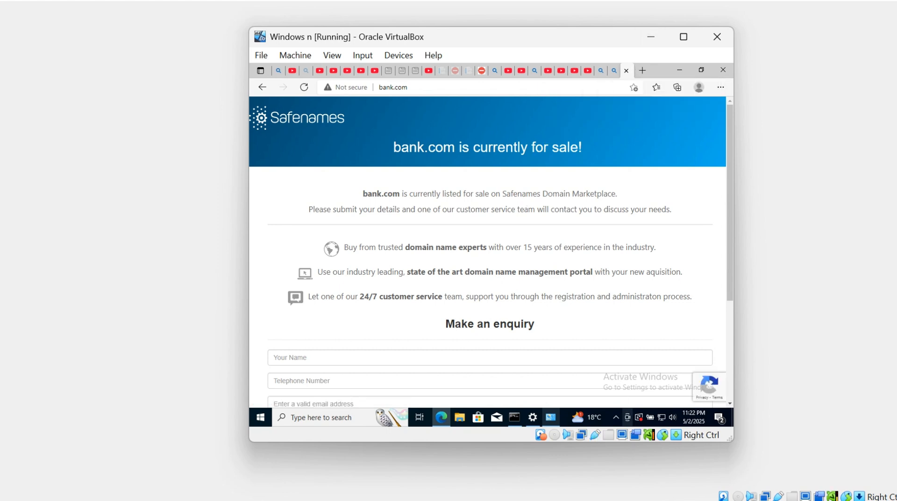
Back on the Untangle machine, set the bank.com entry in Block Sites to Block and Flag, and save the settings.
mouse_move(605, 500)
left_click(554, 448)
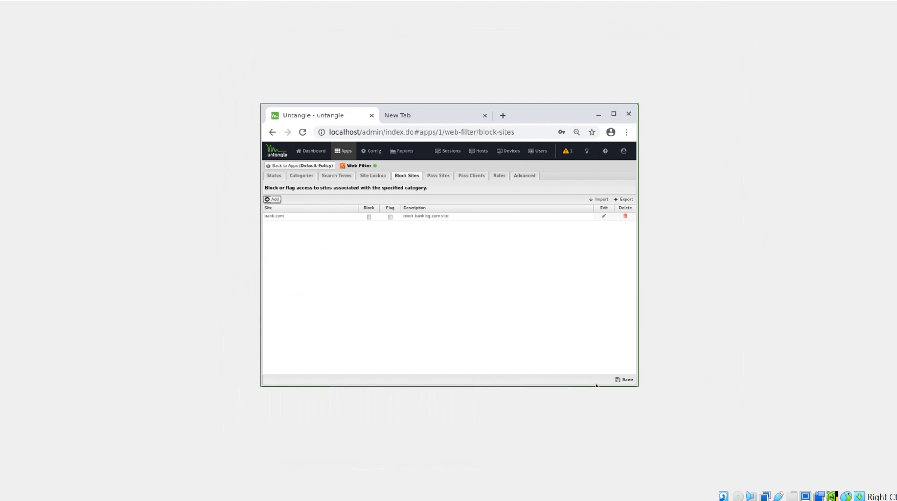
left_click(369, 216)
left_click(625, 379)
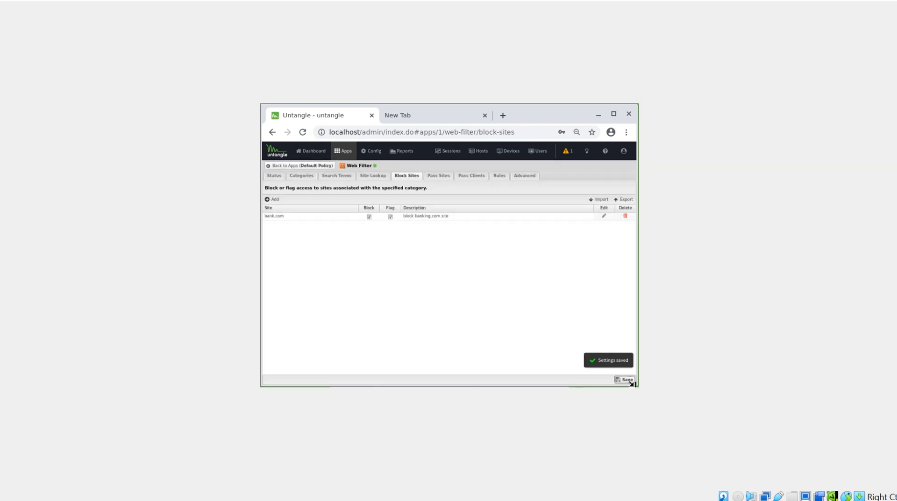
Switch to the Windows n machine and open bank.com in a new Edge tab to test the block.
mouse_move(605, 499)
left_click(673, 449)
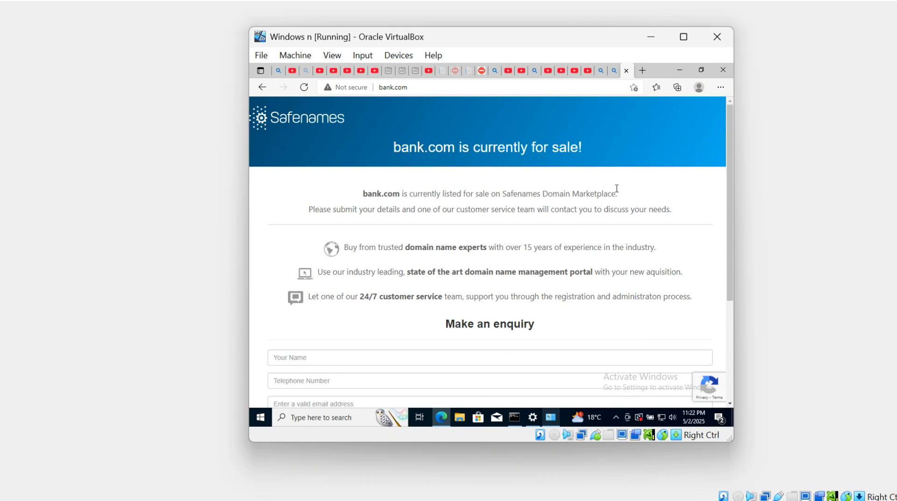
left_click(640, 69)
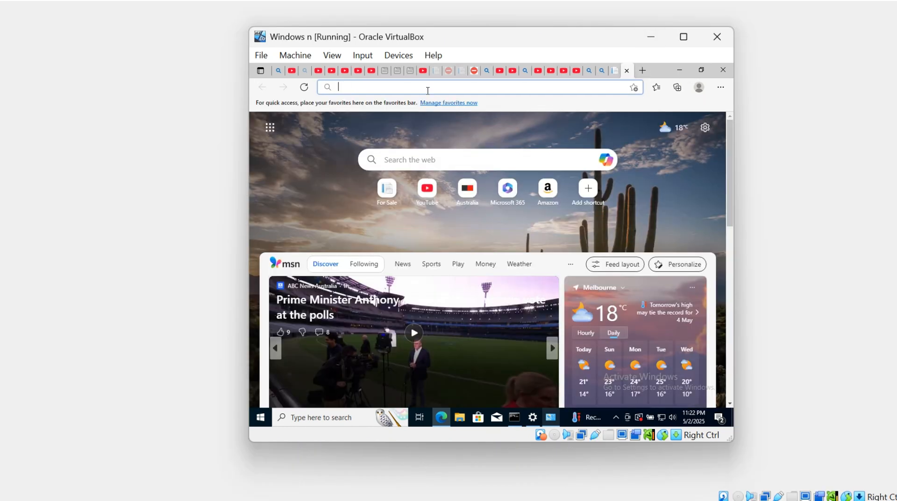
type("bank.")
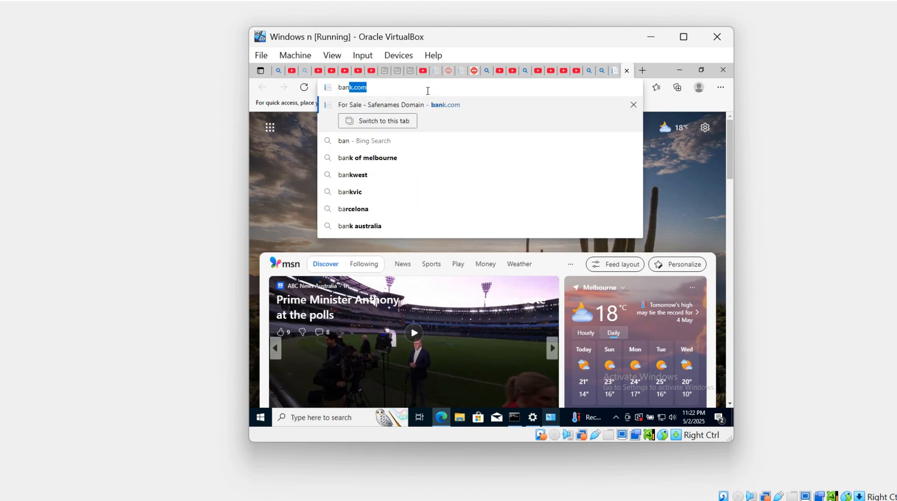
type("com")
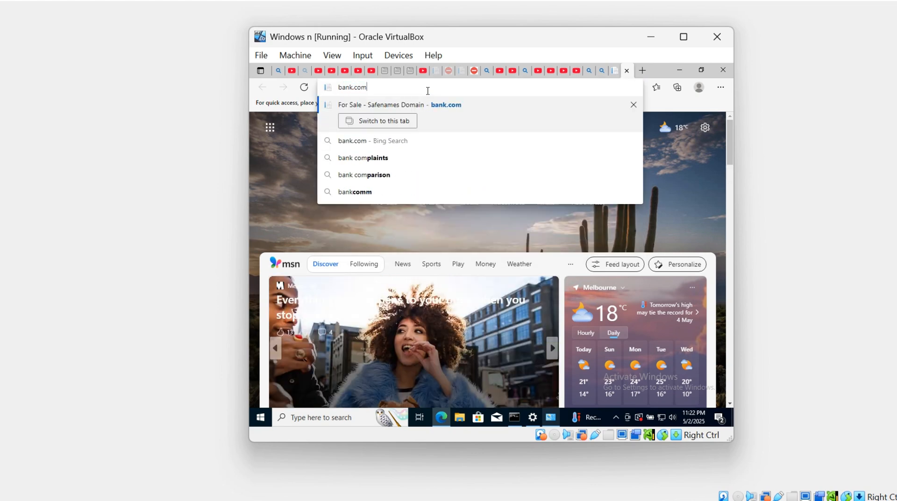
key("Return")
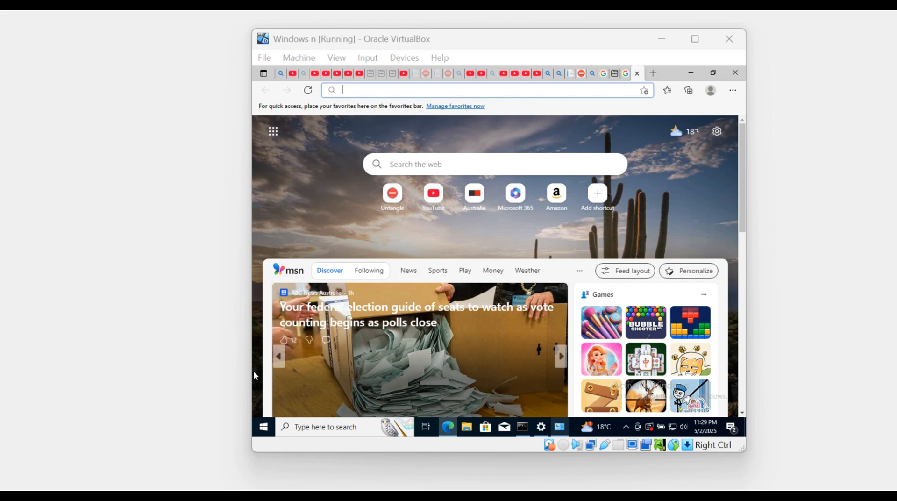
left_click(378, 92)
type("https://www.google.com/")
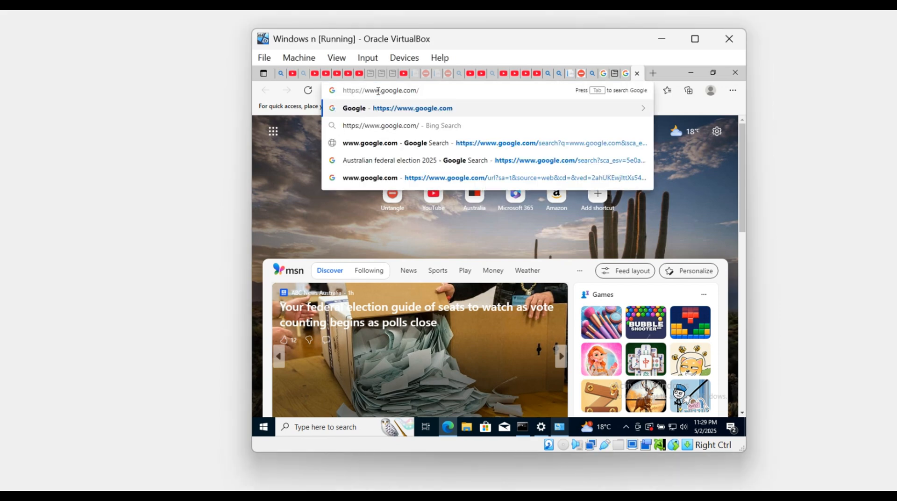
key("Return")
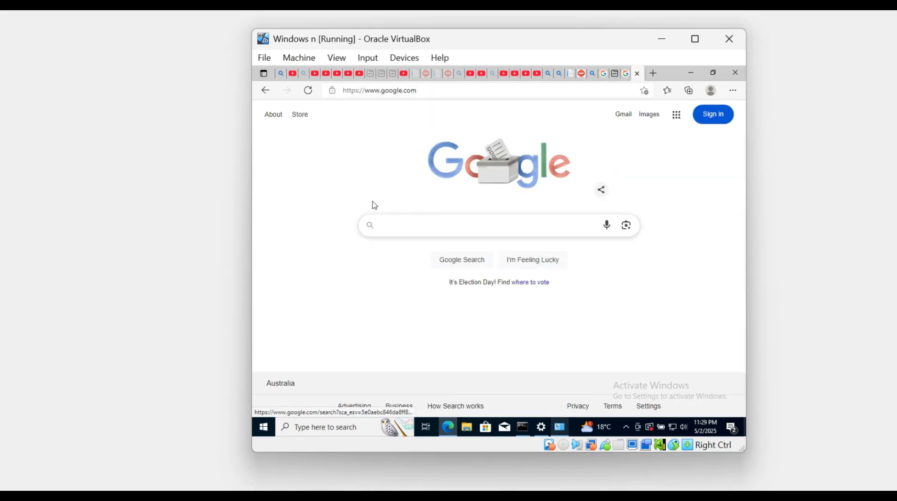
left_click(413, 228)
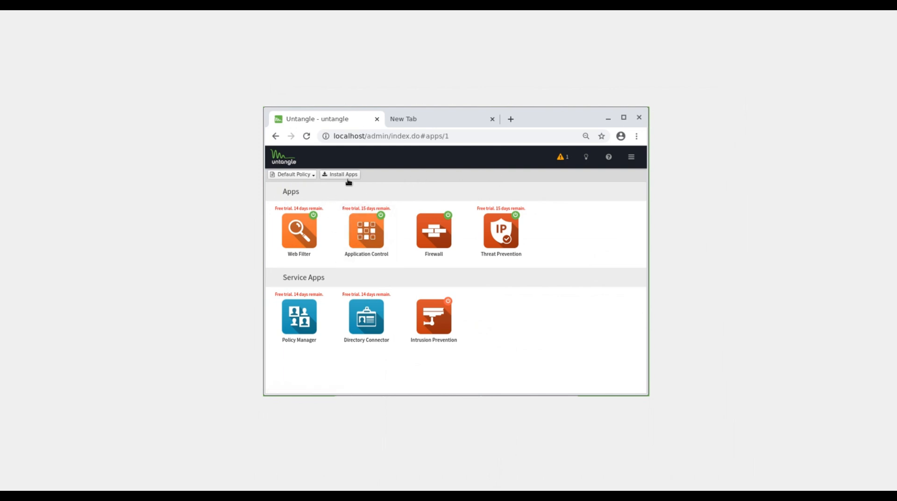
On the Untangle machine, open Application Control's list of applications and filter it for google.
left_click(368, 238)
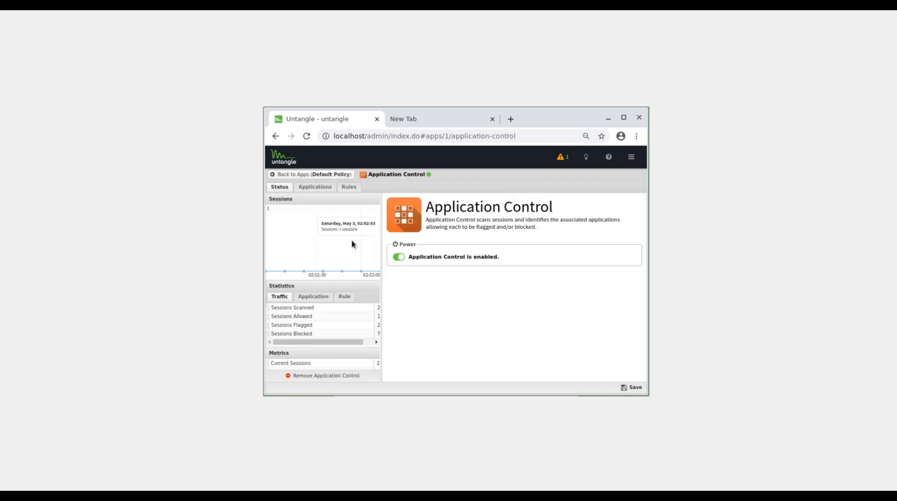
left_click(315, 186)
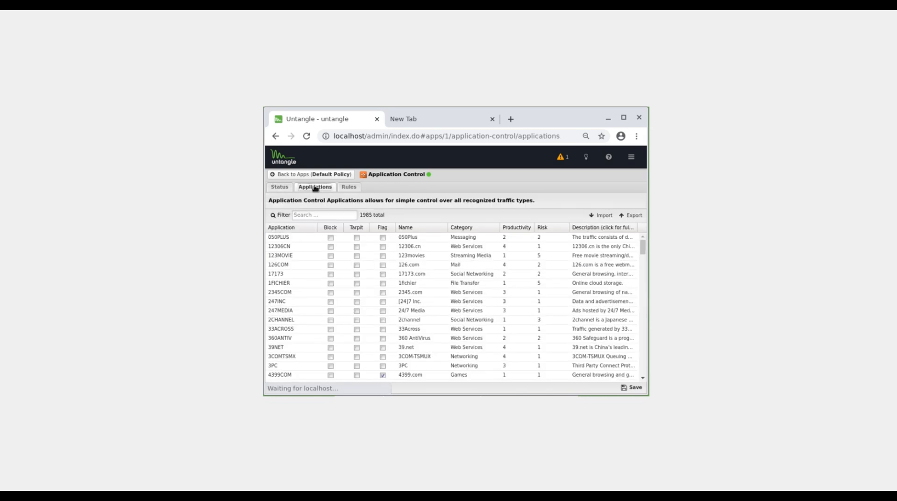
left_click(327, 214)
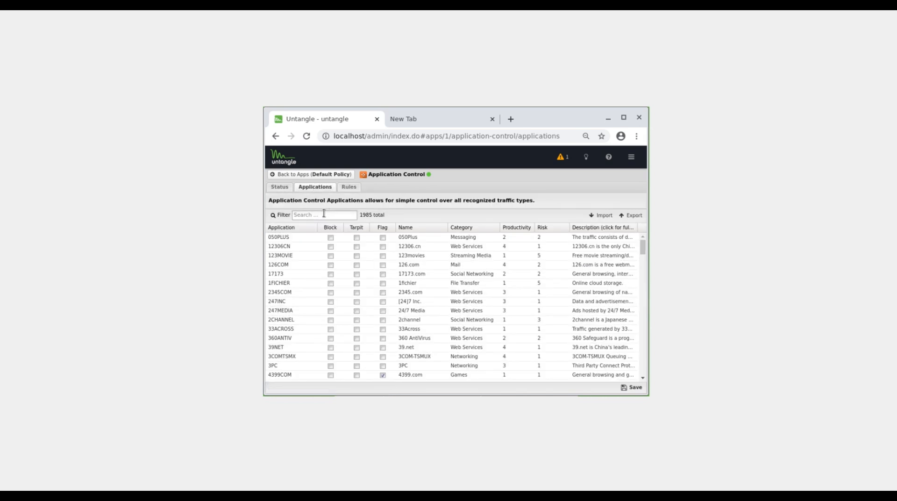
type("google")
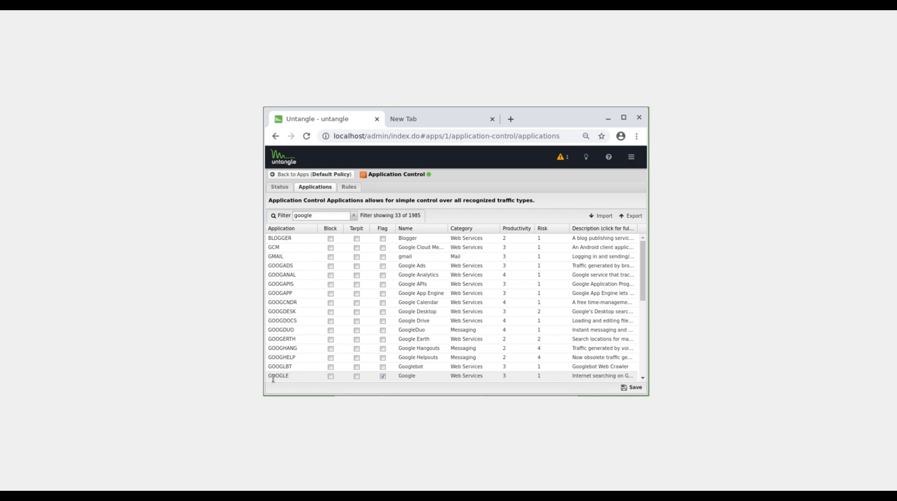
Set the GOOGLE application to Block in the filtered list and save the settings.
left_click_drag(267, 377, 445, 374)
left_click(374, 375)
scroll(381, 330, "up", 5)
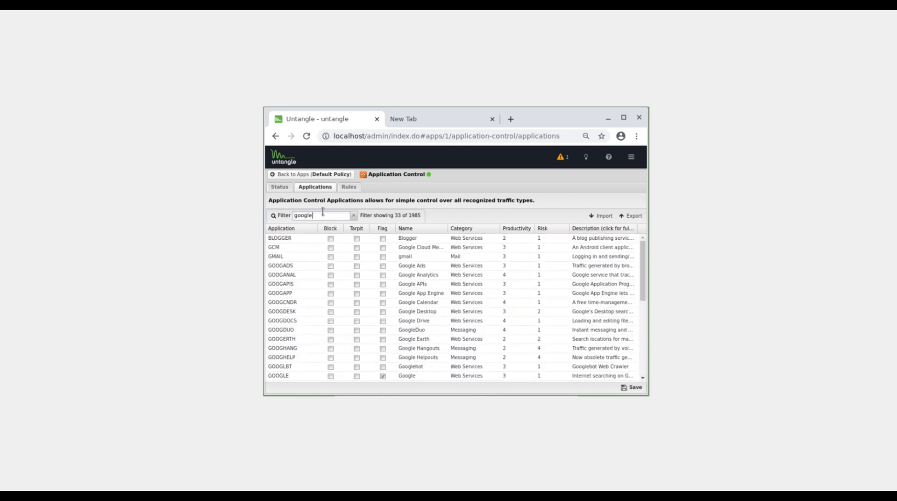
left_click(330, 375)
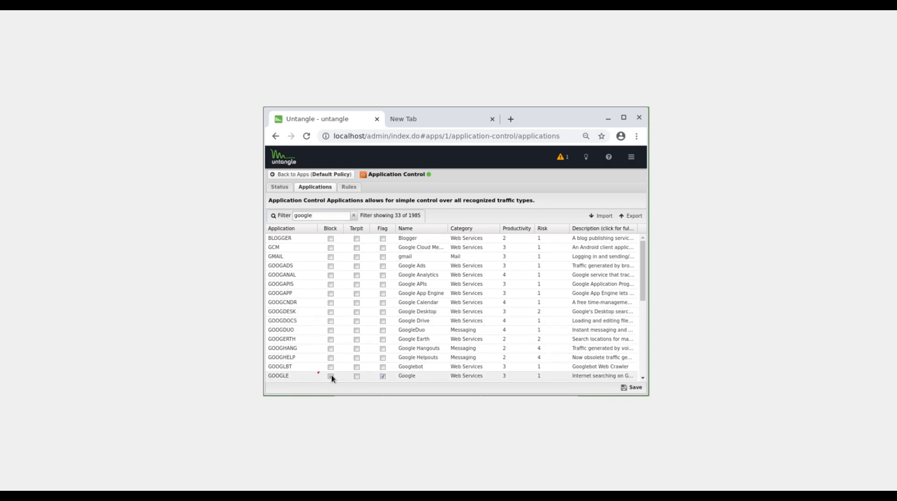
left_click(636, 388)
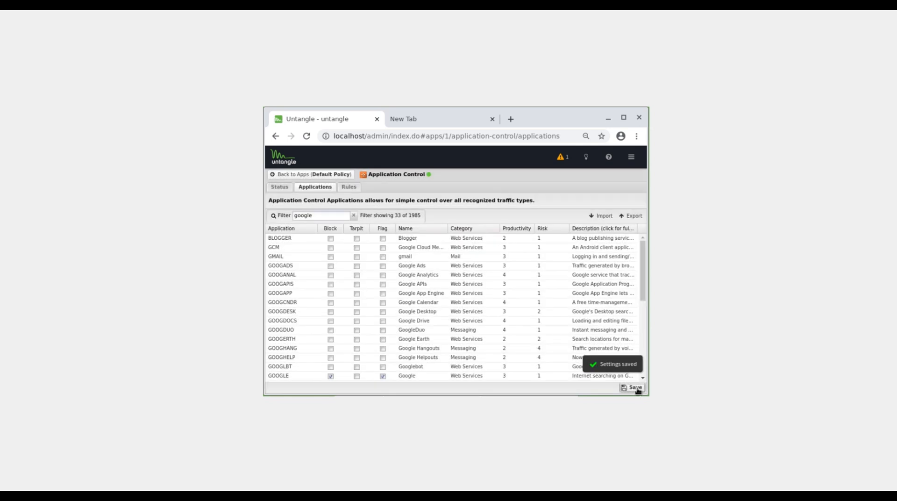
key("alt+Tab")
mouse_move(614, 496)
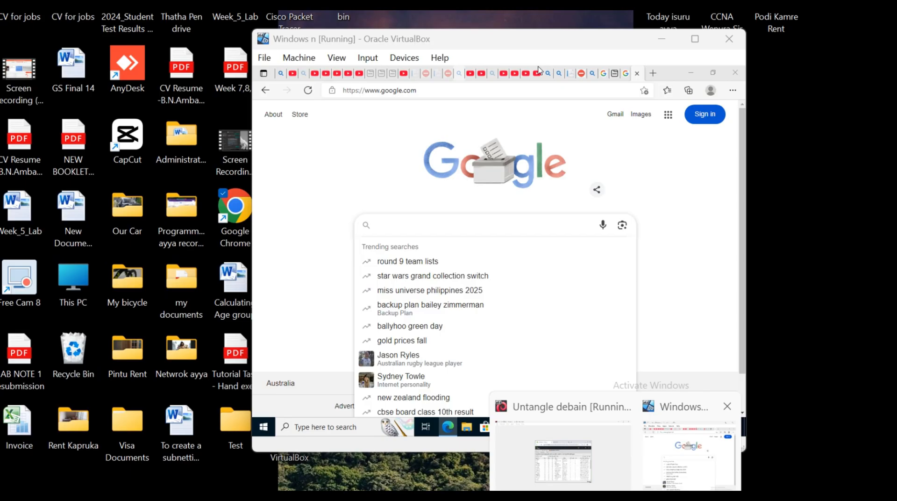
left_click(687, 454)
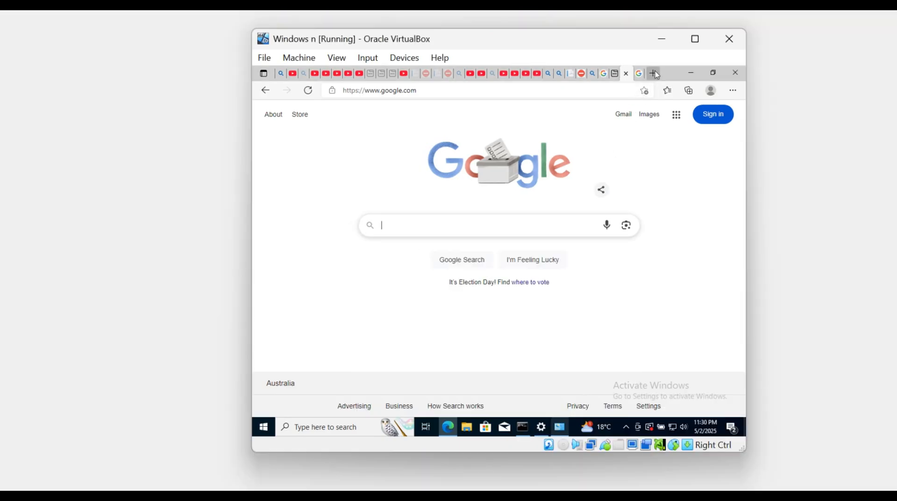
left_click(656, 75)
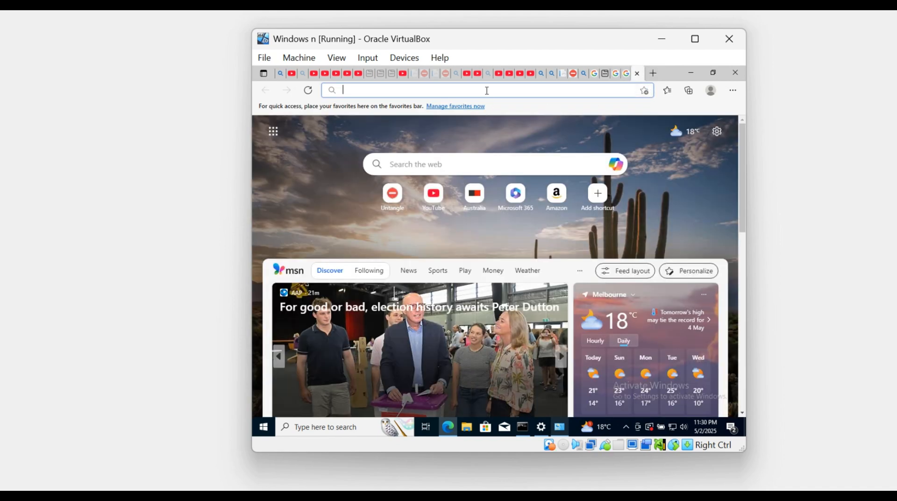
left_click(487, 90)
type("https://www.google.com/")
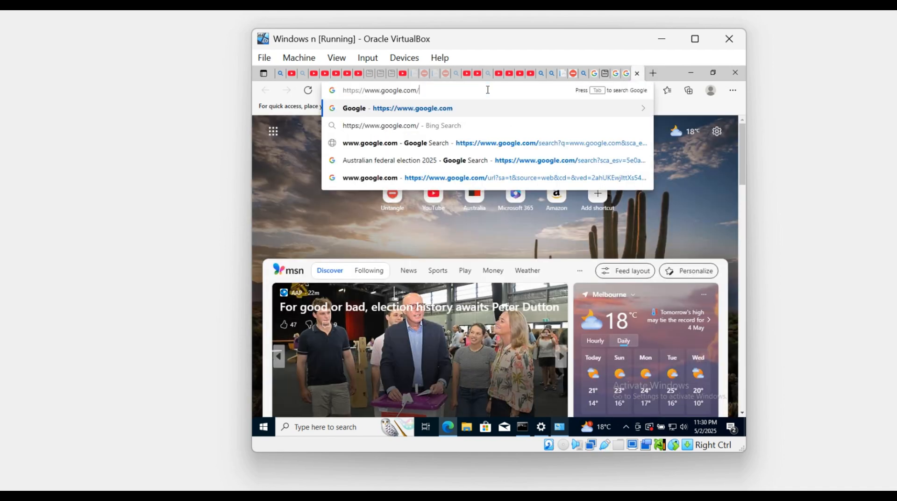
key("Return")
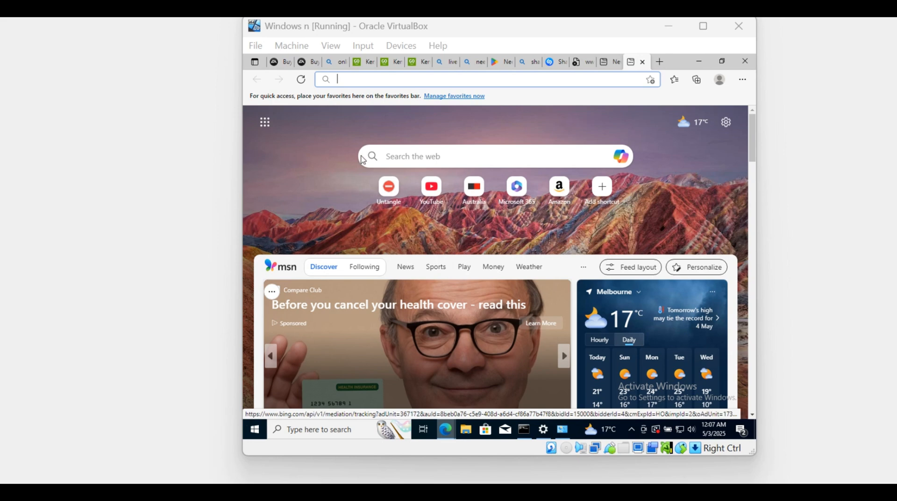
left_click(405, 80)
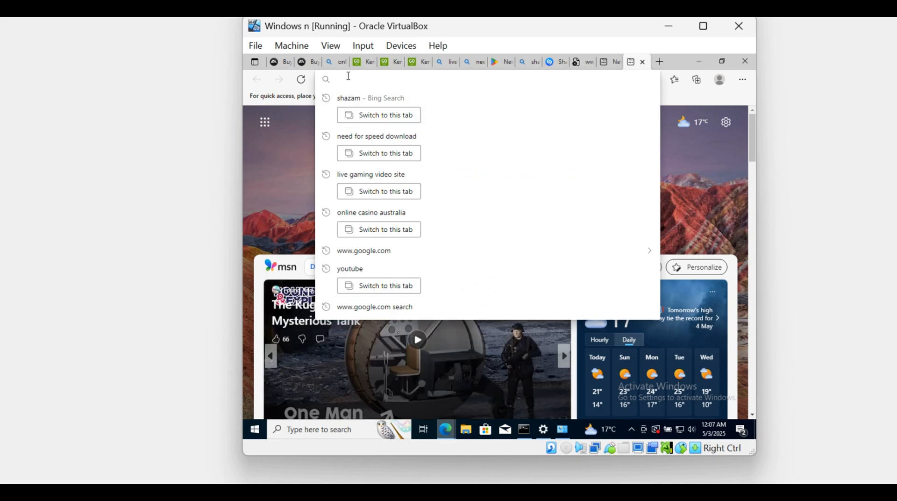
type("shazam")
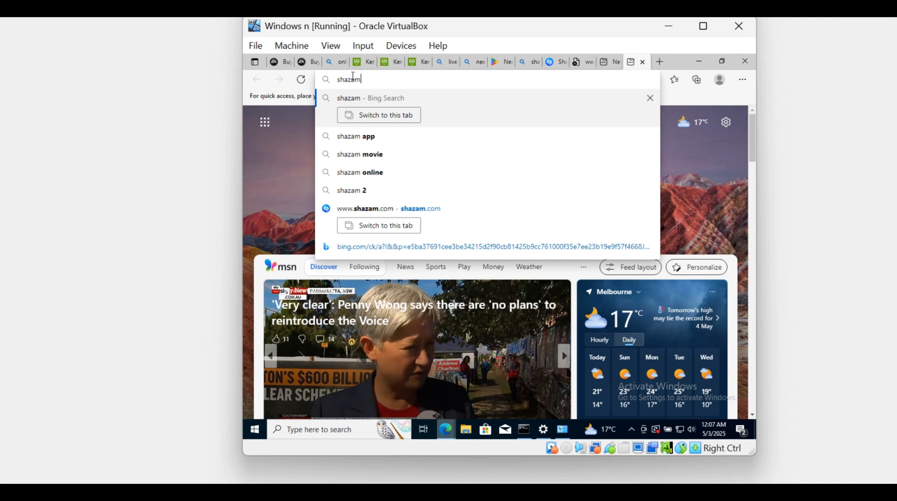
key("Return")
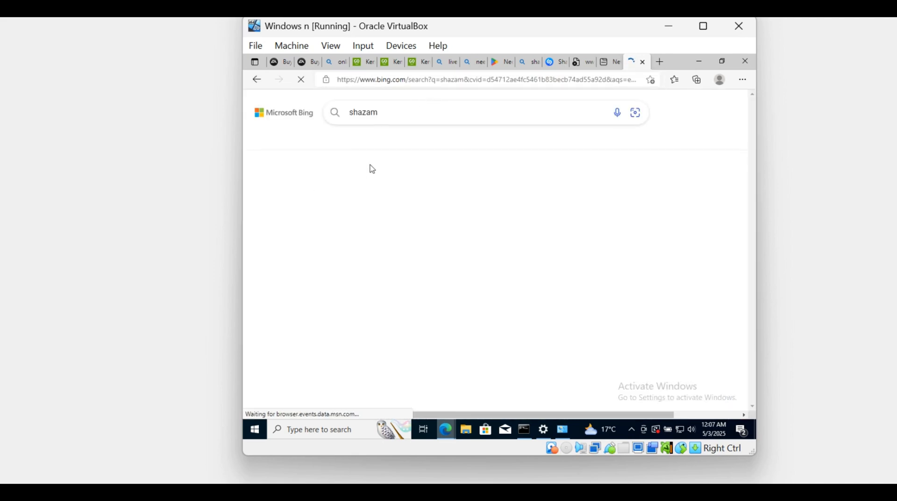
left_click(378, 237)
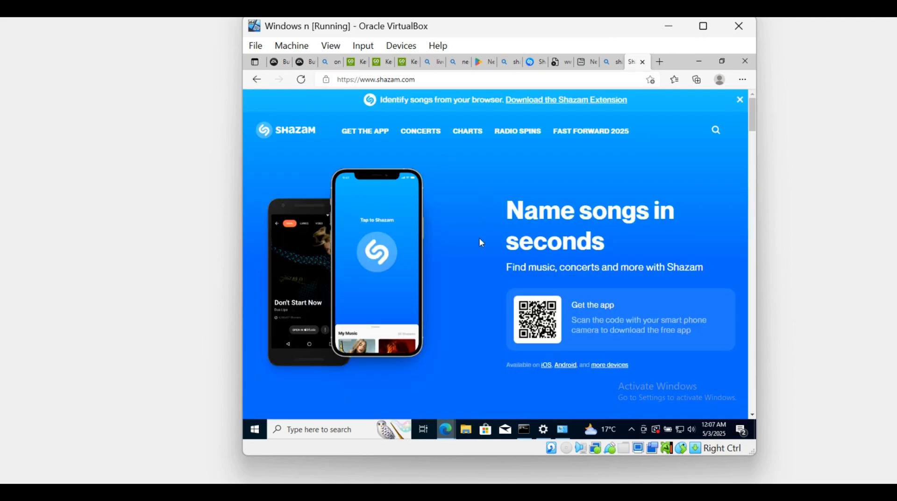
scroll(478, 237, "down", 5)
scroll(478, 237, "down", 3)
scroll(479, 239, "up", 12)
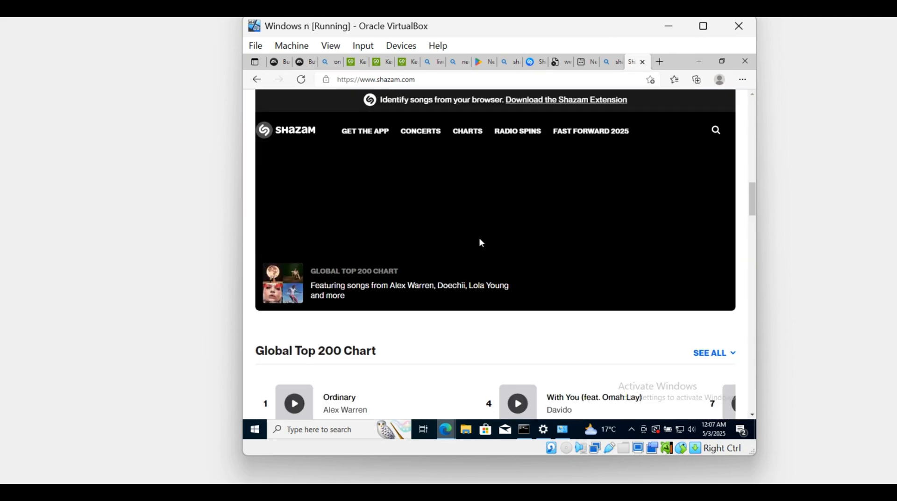
scroll(479, 238, "down", 8)
scroll(481, 242, "down", 5)
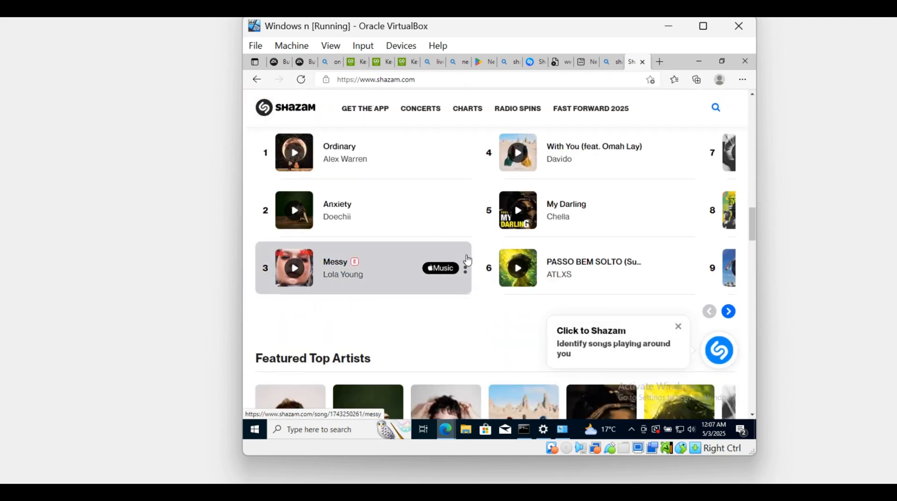
scroll(467, 261, "up", 10)
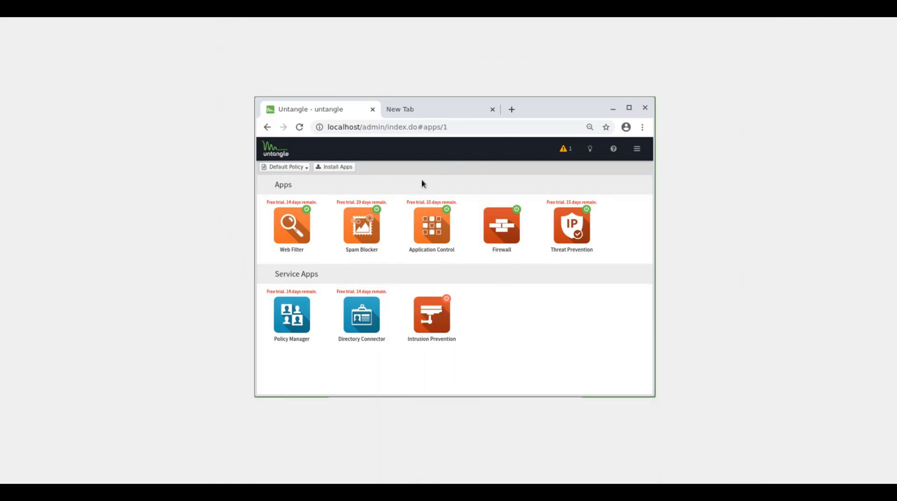
On the Untangle machine, open Application Control's list of applications and filter it for shazam.
left_click(433, 225)
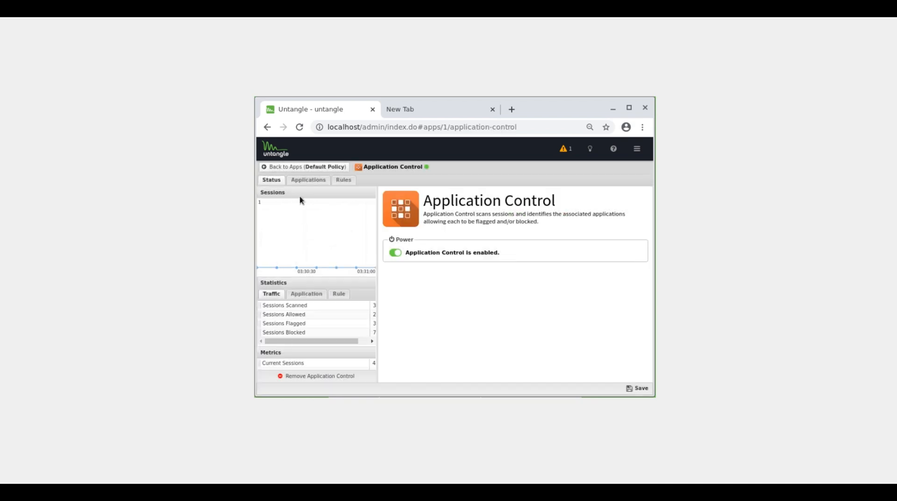
left_click(303, 180)
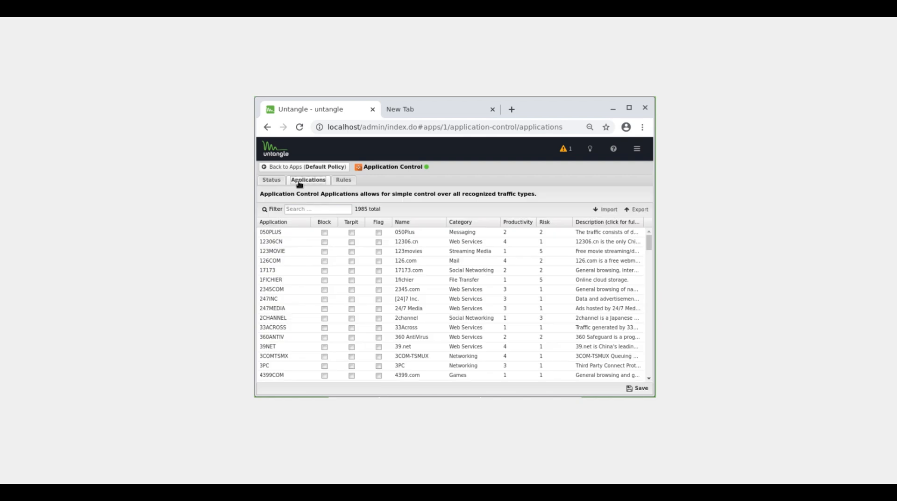
left_click(334, 207)
type("shazam")
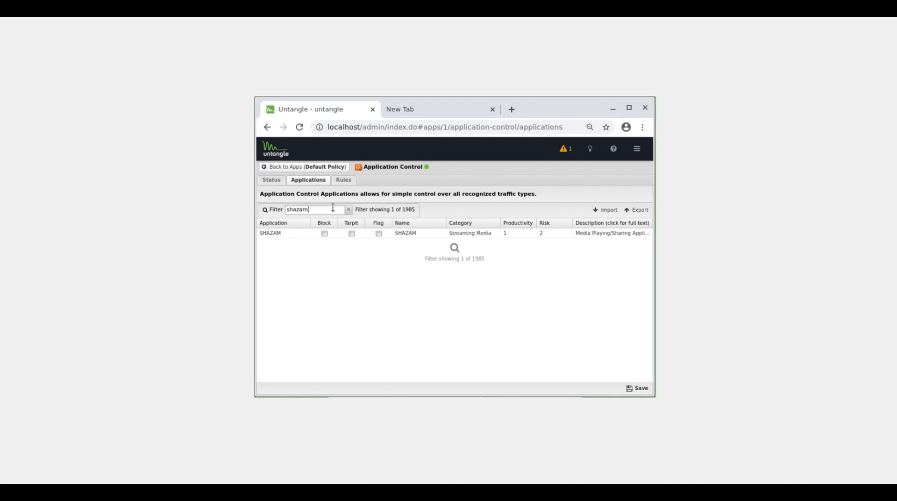
Set the SHAZAM application to Block and Flag, and save the settings.
left_click(324, 233)
left_click(379, 234)
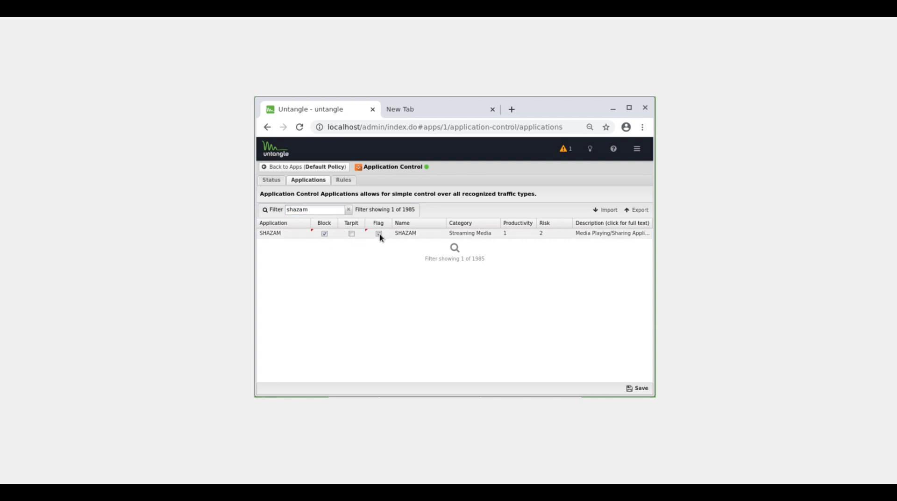
left_click(639, 389)
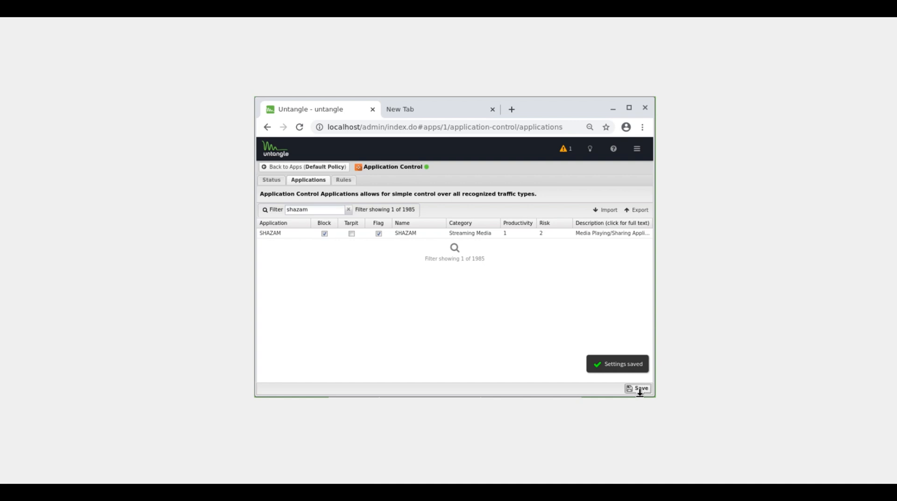
mouse_move(621, 491)
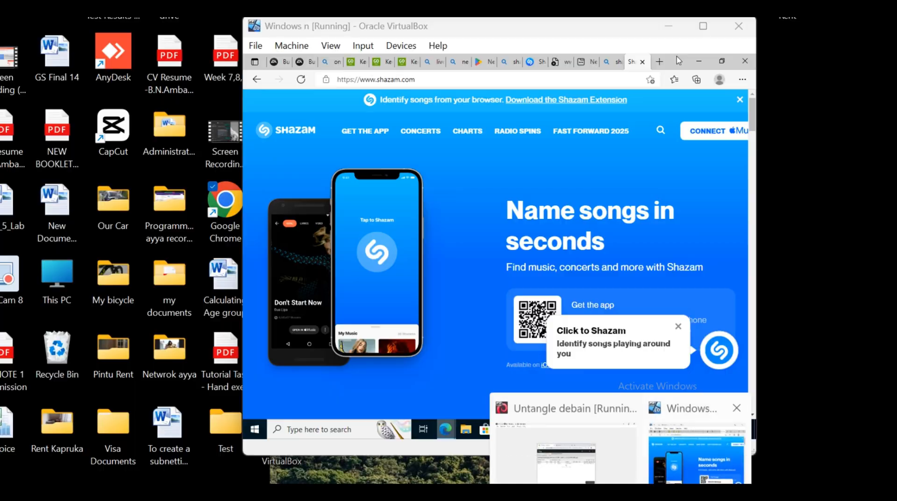
left_click(697, 450)
left_click(596, 83)
key("ctrl+c")
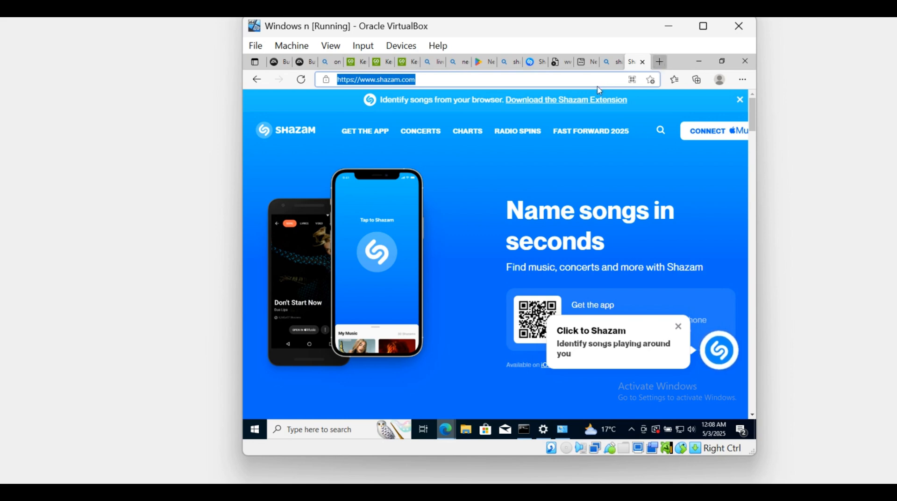
key("ctrl+t")
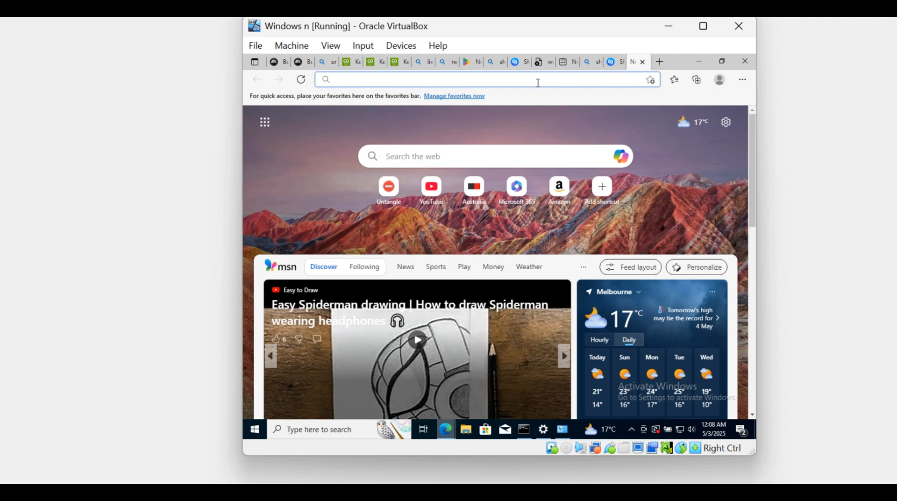
key("ctrl+v")
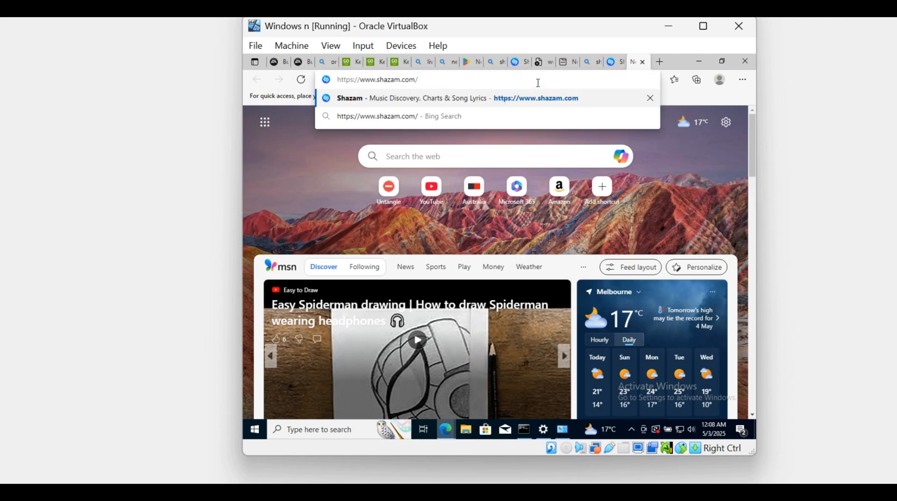
key("Return")
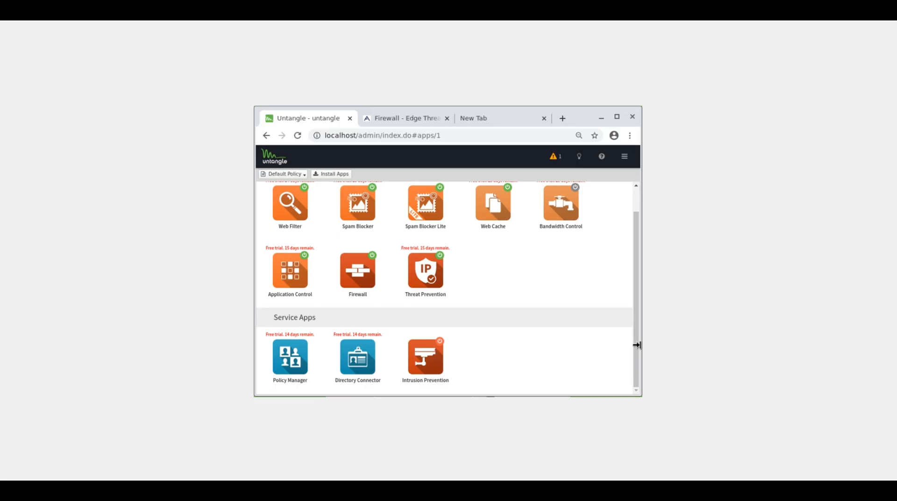
key("alt+Tab")
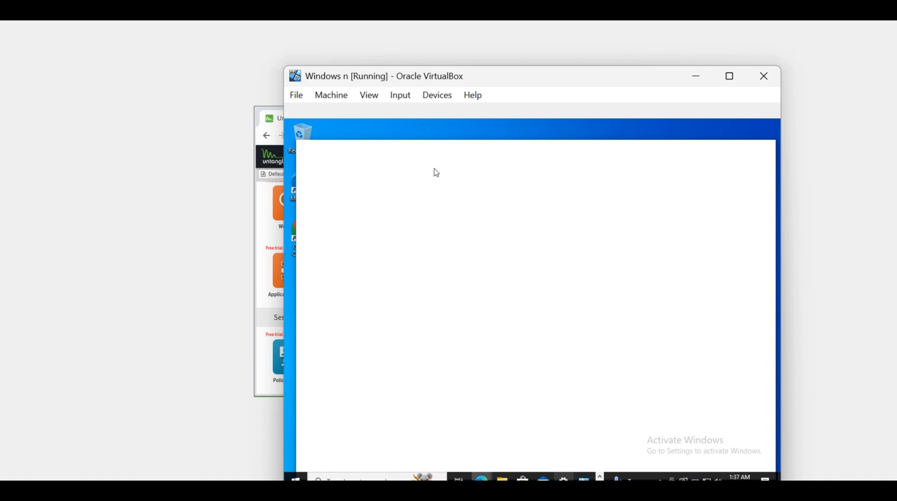
left_click(479, 168)
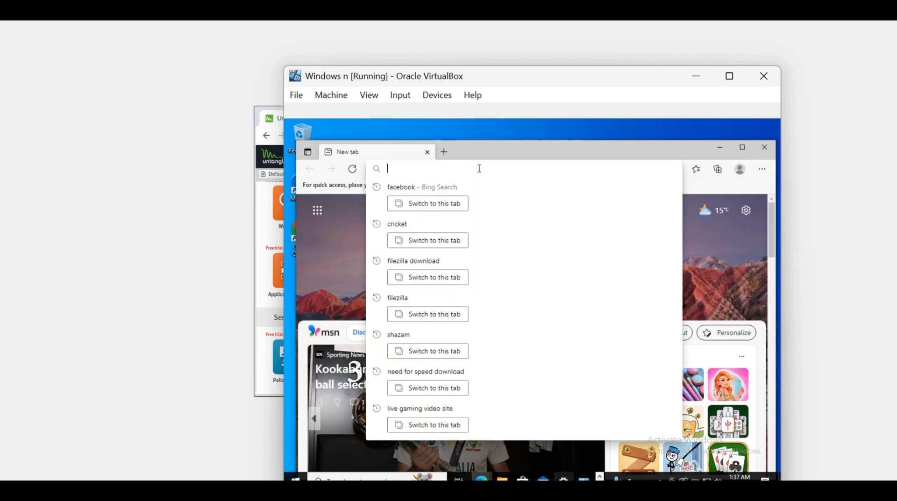
type("facebook")
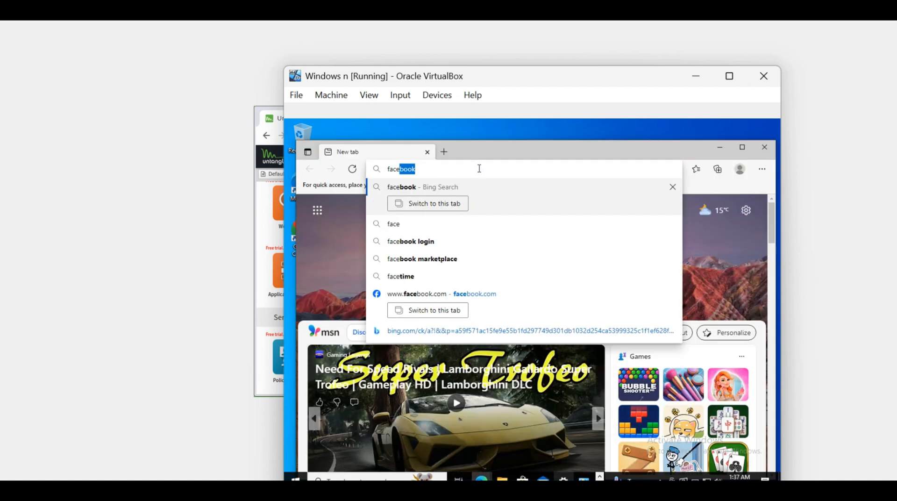
left_click(417, 190)
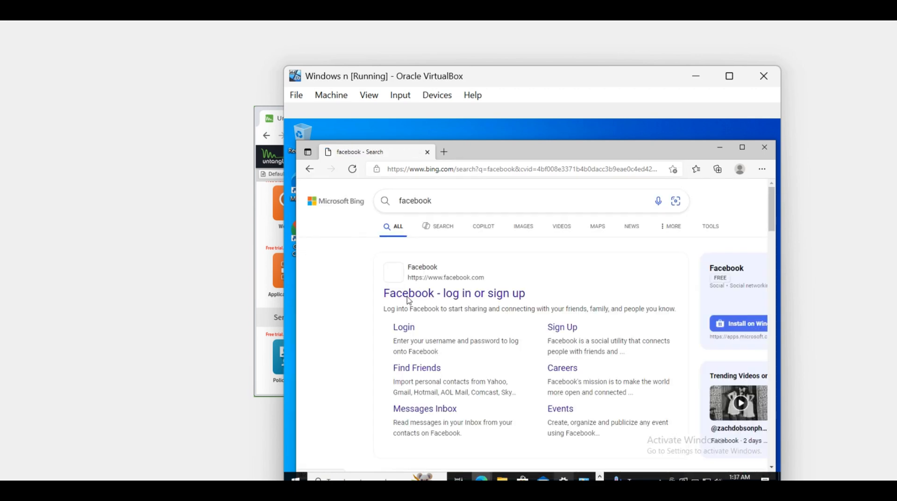
left_click(408, 293)
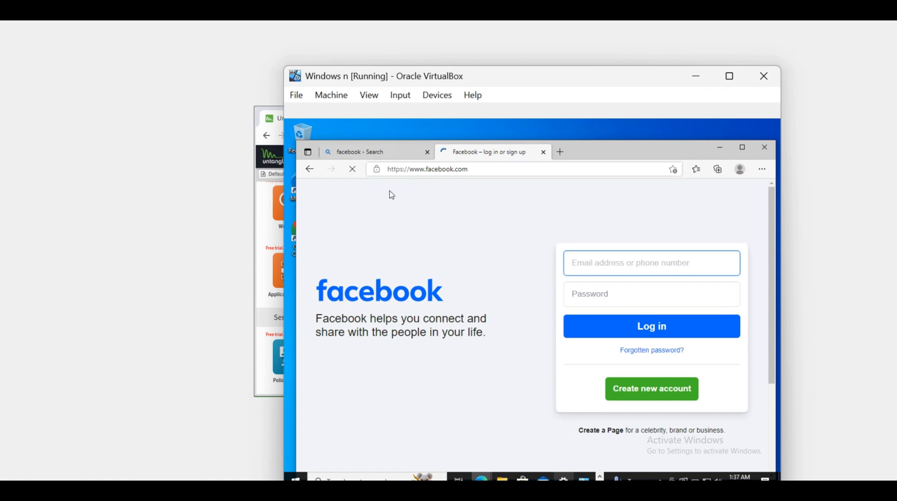
left_click(494, 168)
key("ctrl+c")
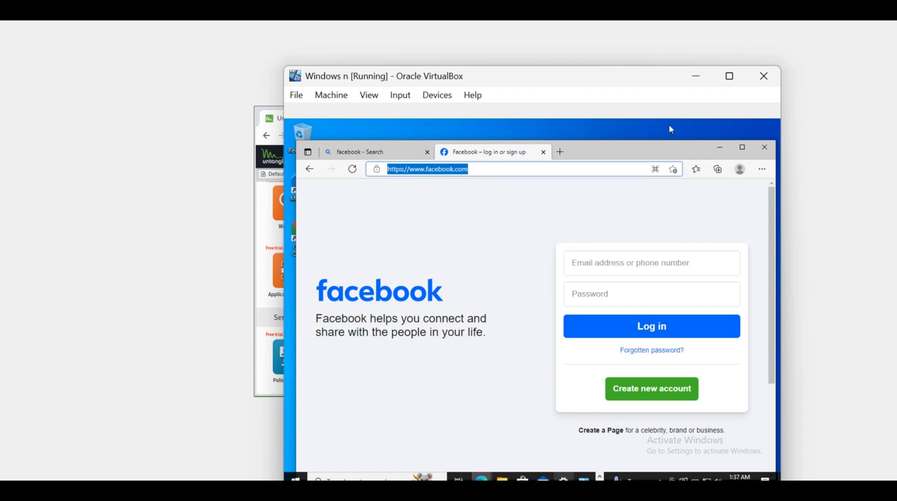
On the Untangle machine, filter Application Control's applications for facebook, set the FACEBOOK application to Block, and save the settings.
left_click(720, 148)
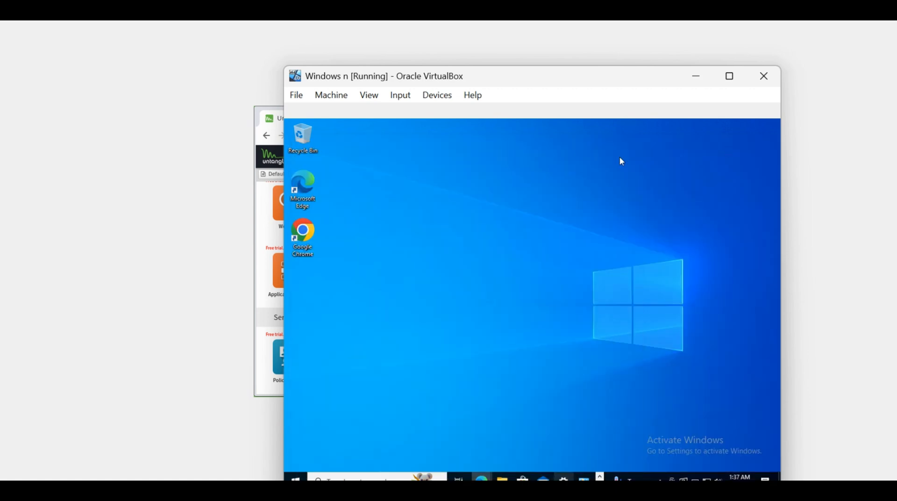
left_click(695, 76)
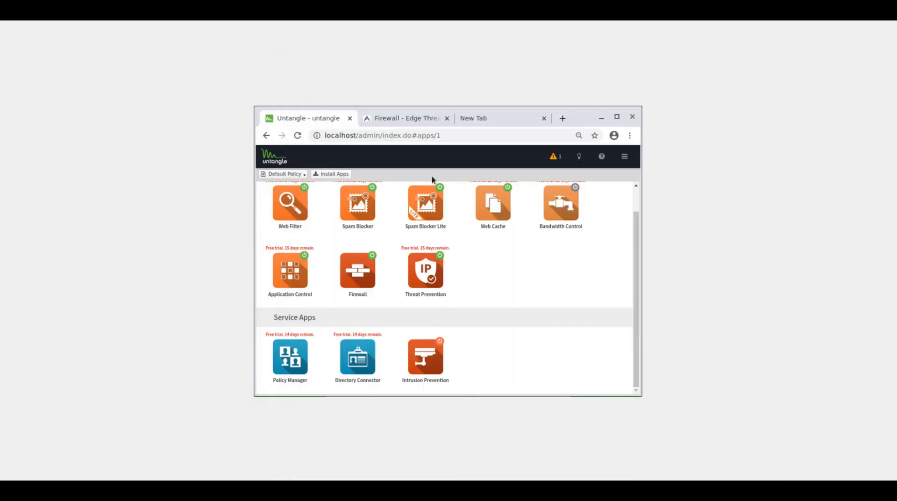
left_click(286, 270)
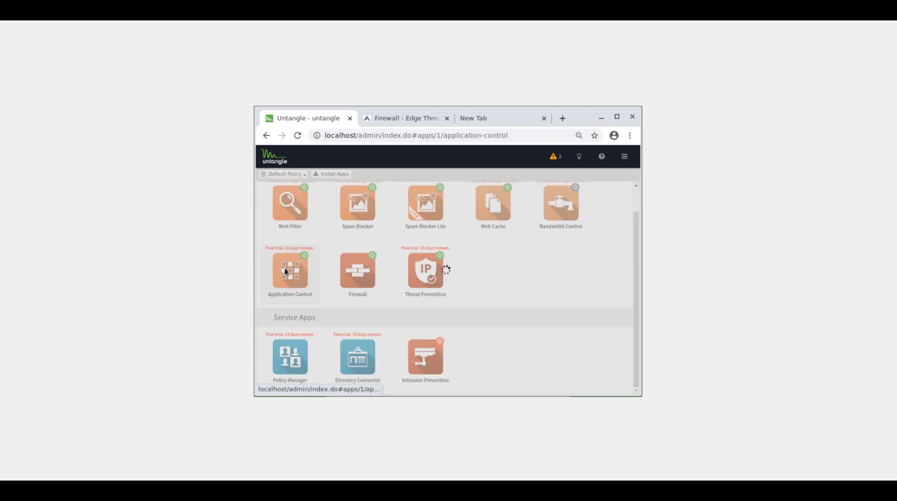
left_click(306, 186)
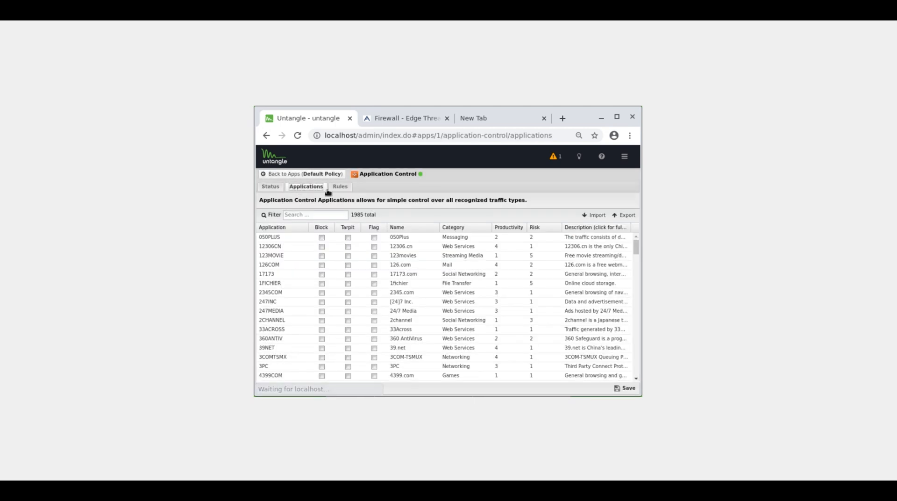
left_click(307, 213)
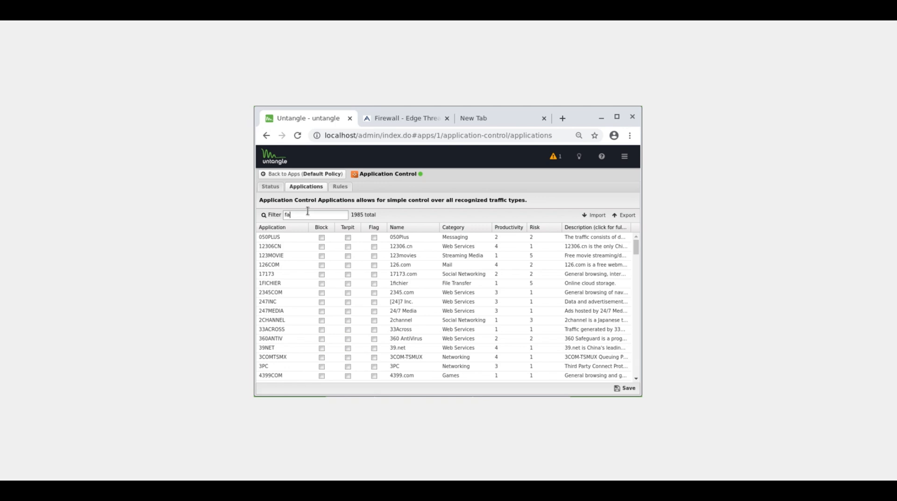
type("facebook")
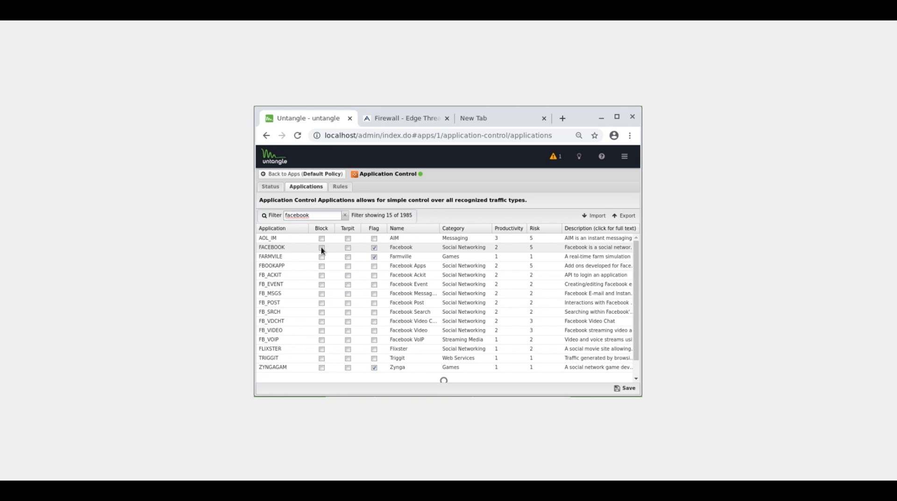
left_click(322, 248)
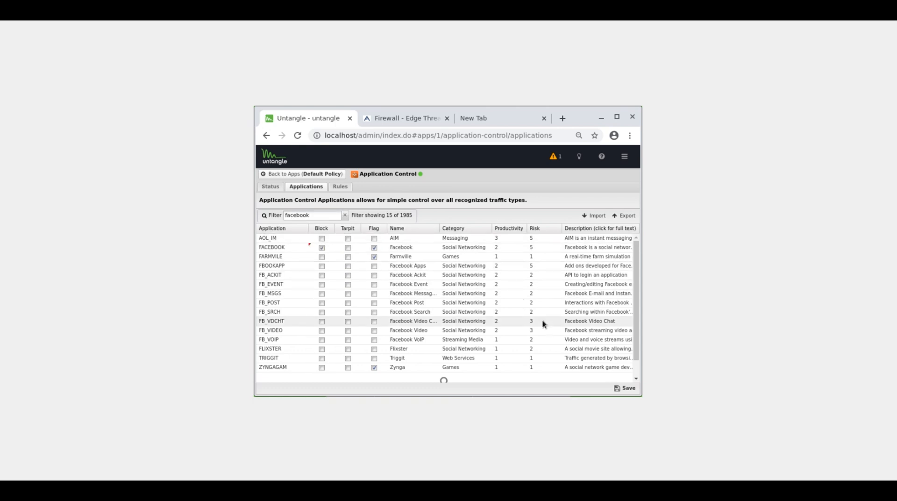
left_click(627, 387)
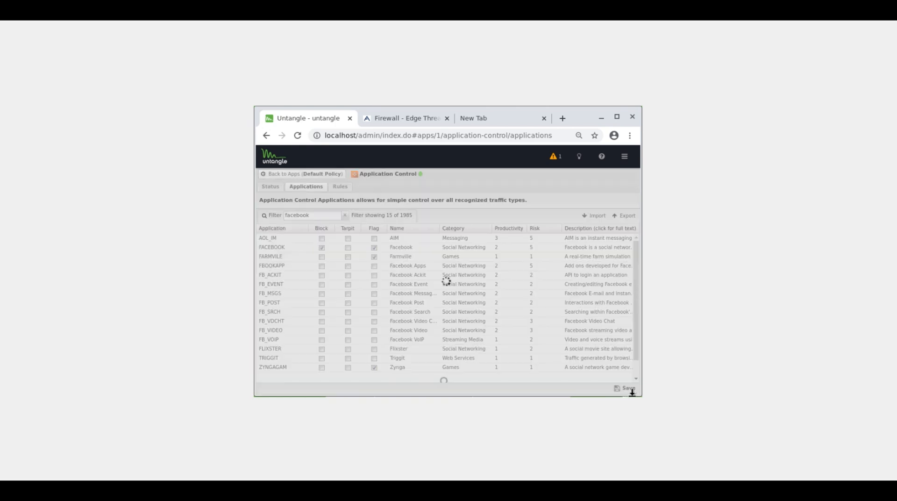
mouse_move(639, 491)
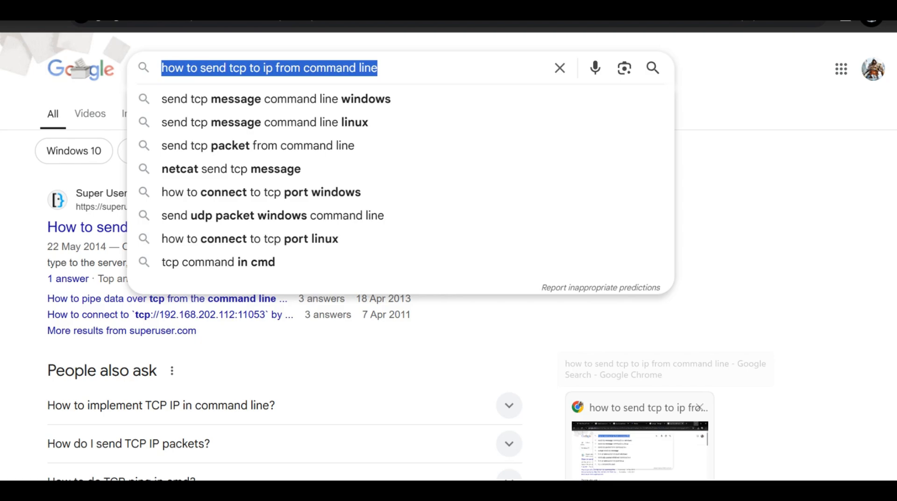
mouse_move(608, 491)
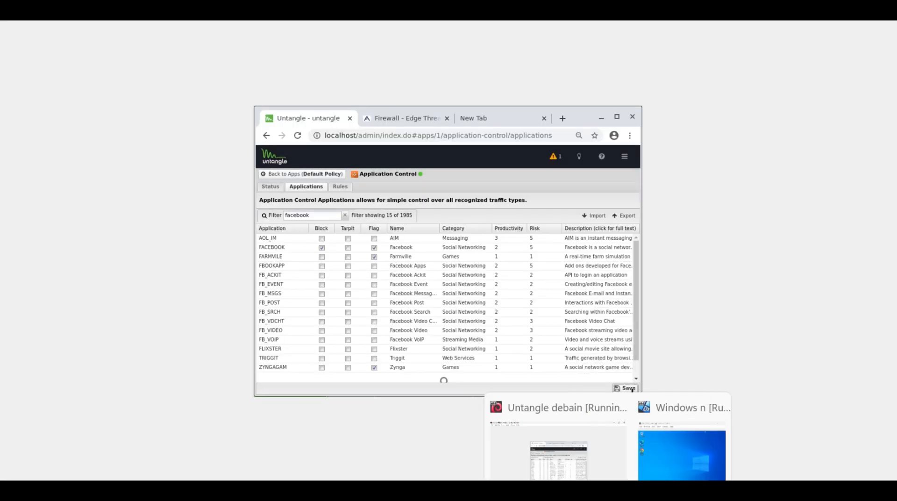
left_click(682, 448)
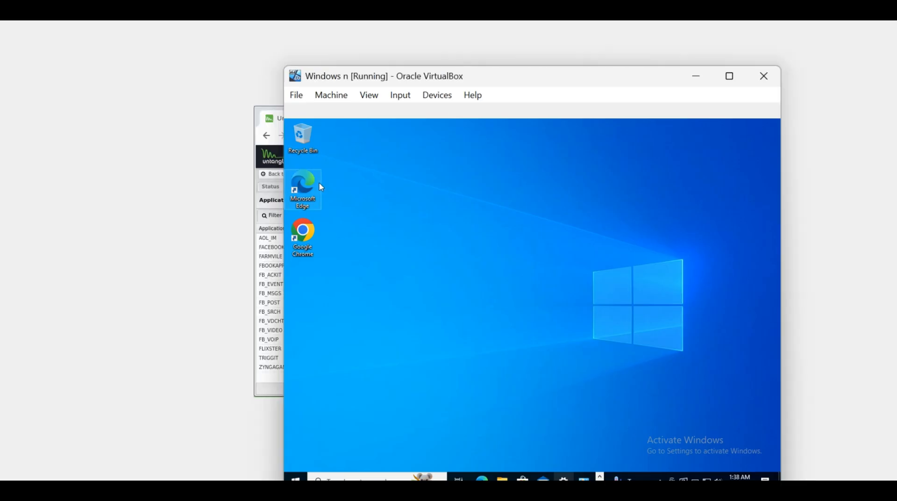
double_click(318, 189)
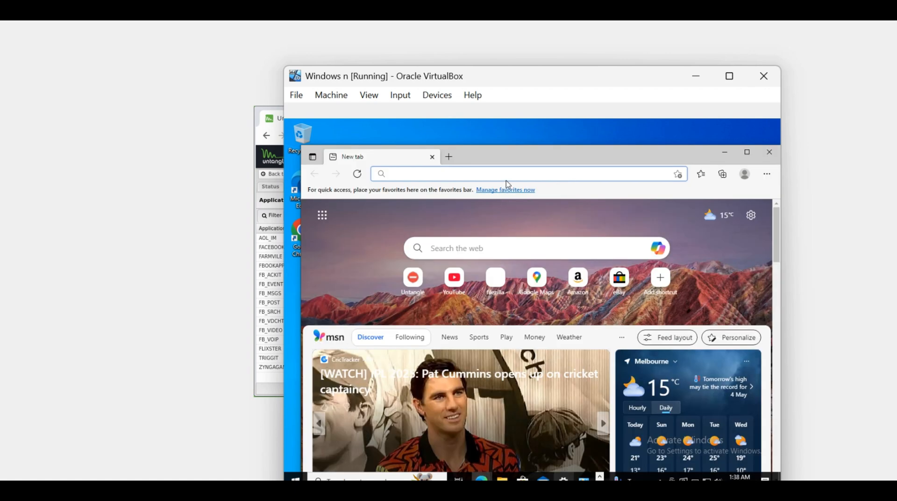
key("ctrl+v")
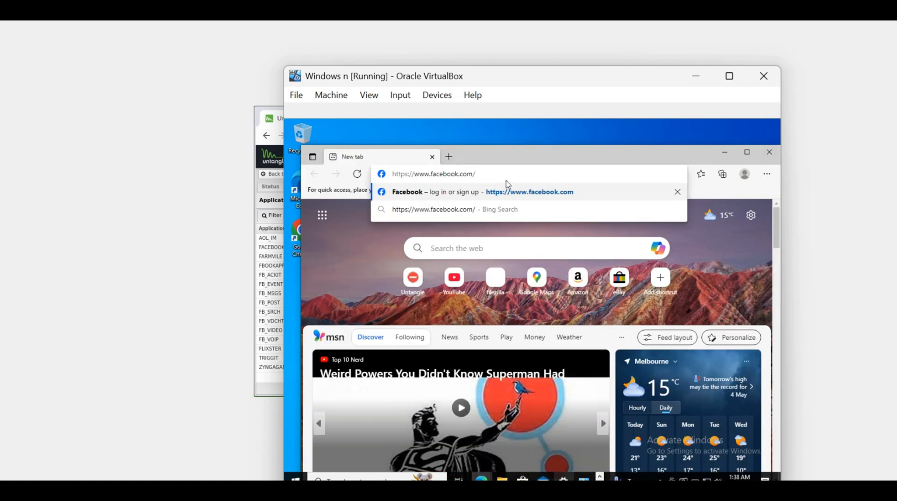
key("Return")
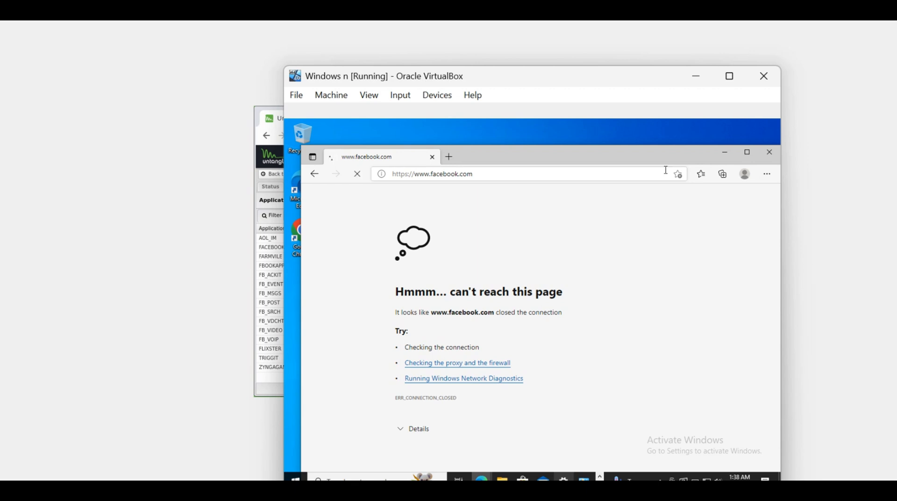